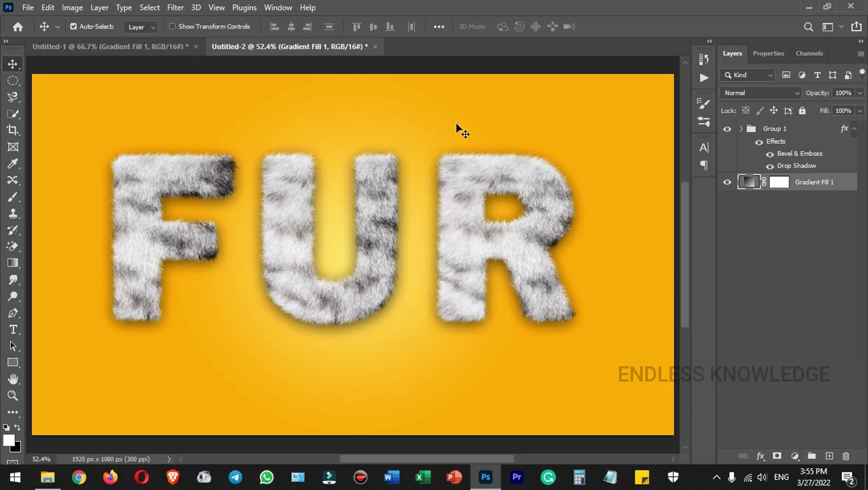
Create a new 1920 x 1080 px document at 300 ppi in 16-bit RGB with a black background.
click(30, 8)
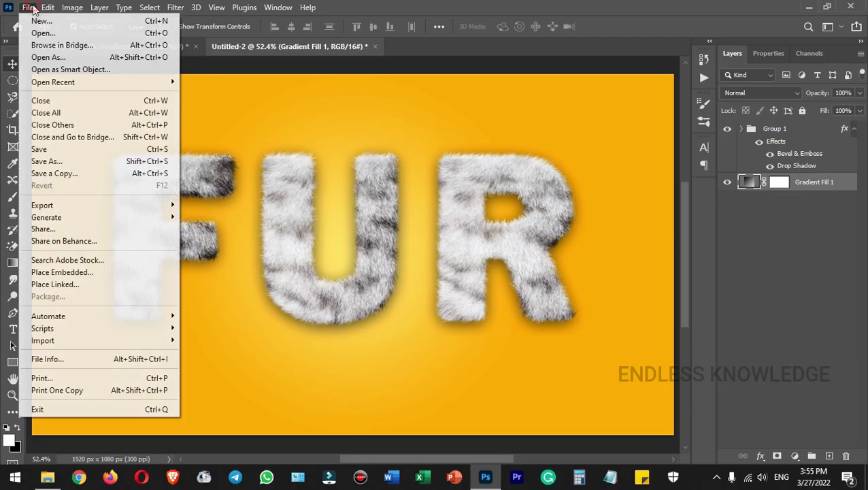
click(32, 20)
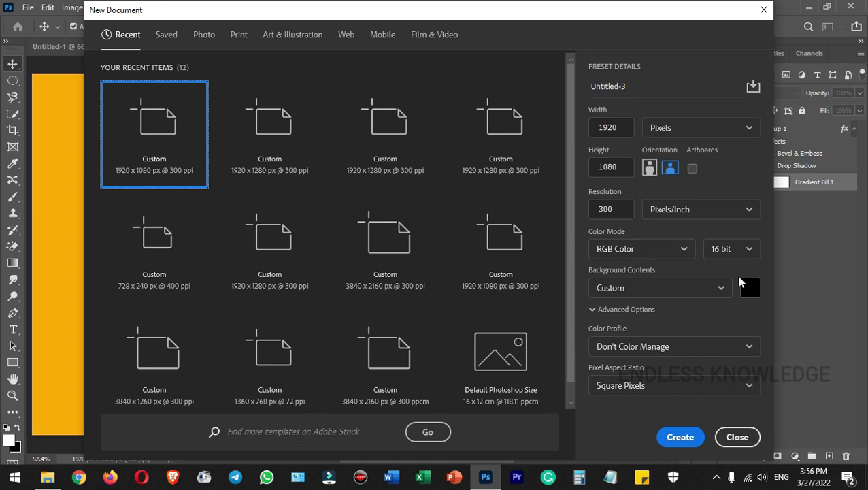
click(701, 436)
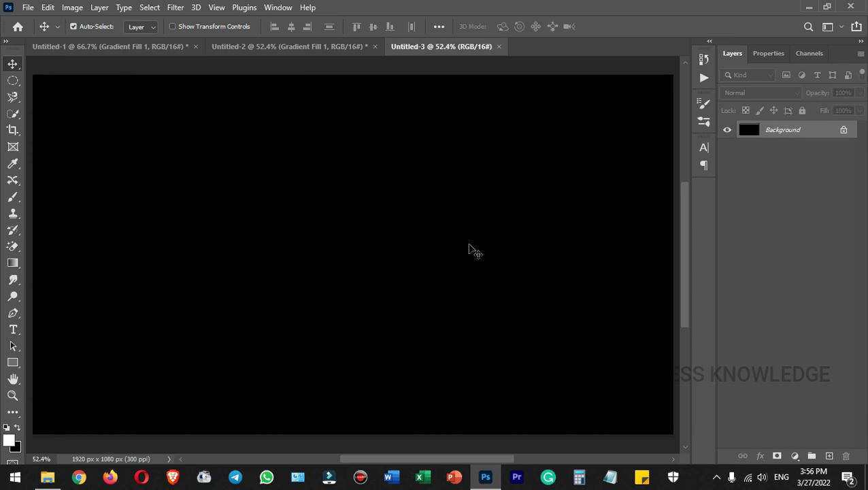
Add the text "FUR" to the canvas in white Franklin Gothic Demi.
key(t)
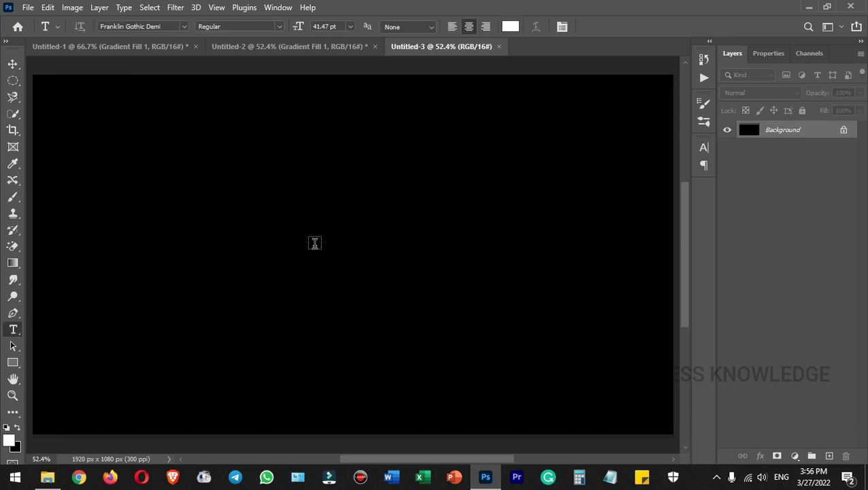
click(314, 235)
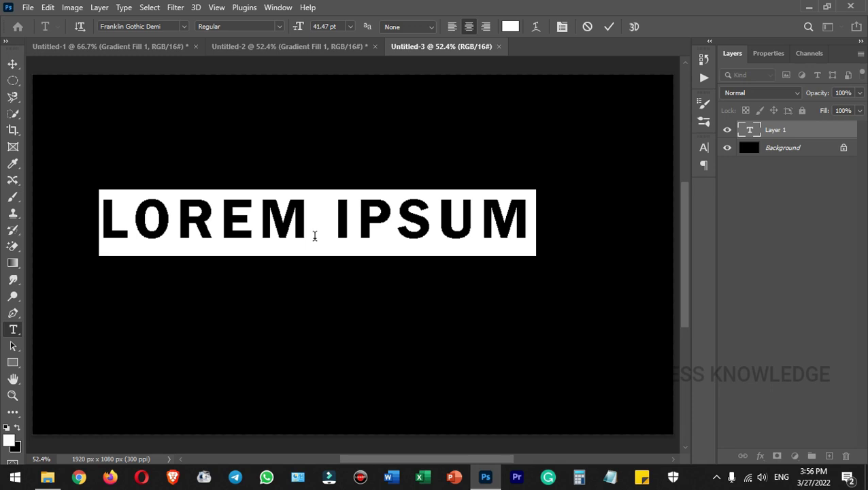
text(FUR)
Set the tracking of the FUR text to 100 and commit the text.
double_click(319, 222)
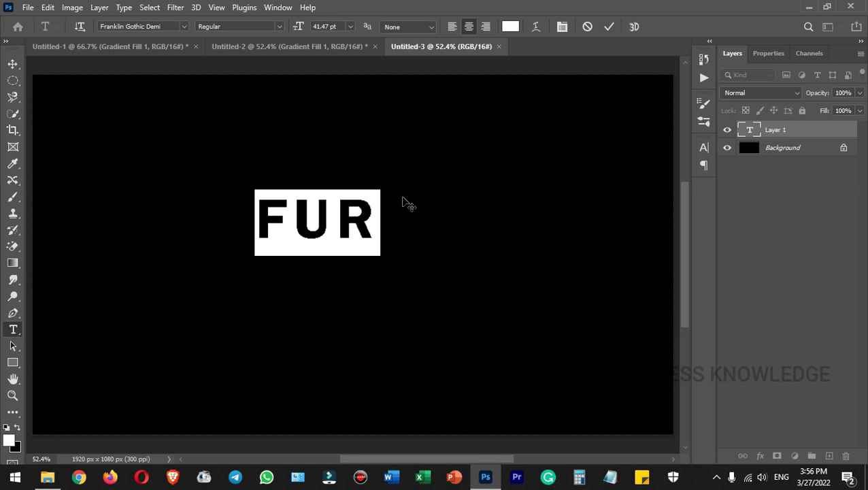
click(561, 25)
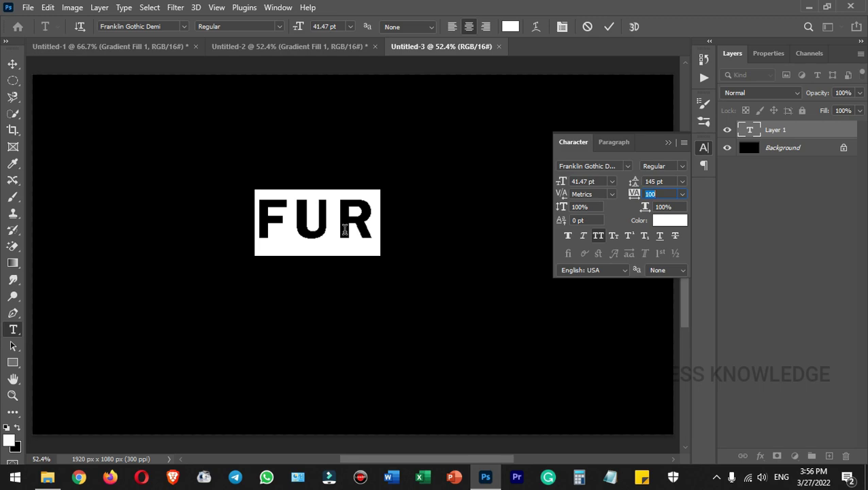
click(632, 194)
drag(632, 194, 634, 195)
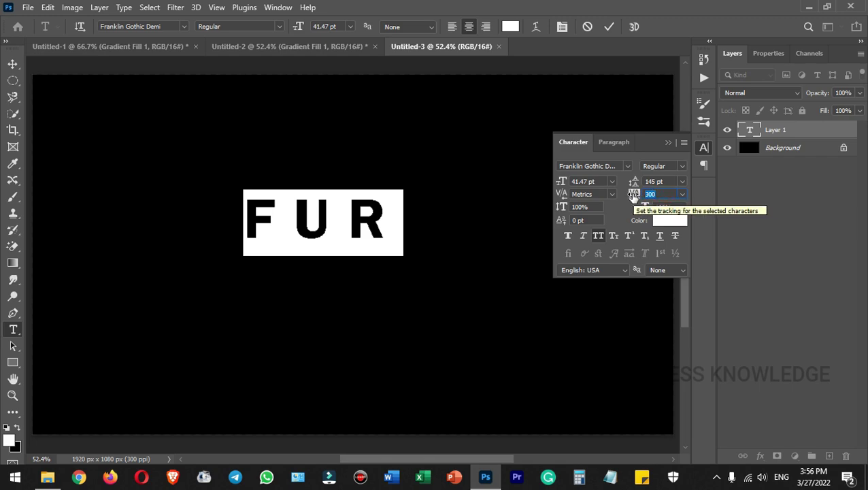
text(100)
click(667, 142)
click(609, 26)
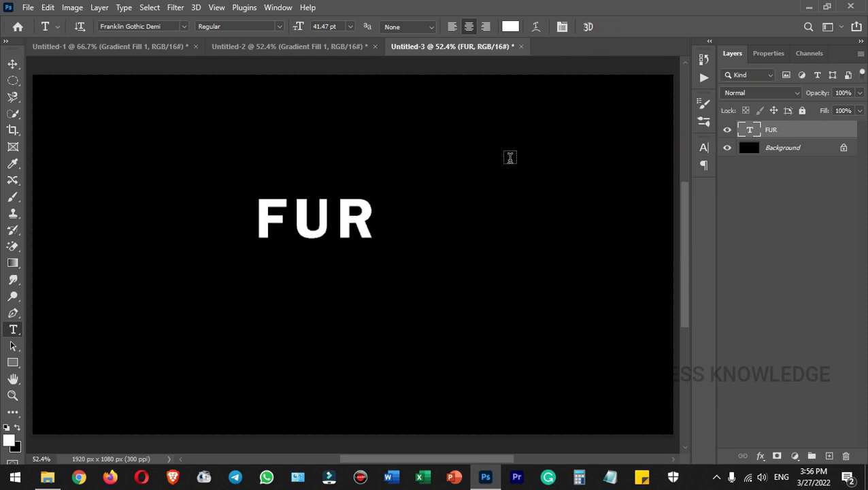
Enlarge the FUR text proportionally with Free Transform so it spans most of the canvas, and centre it.
key(ctrl+t)
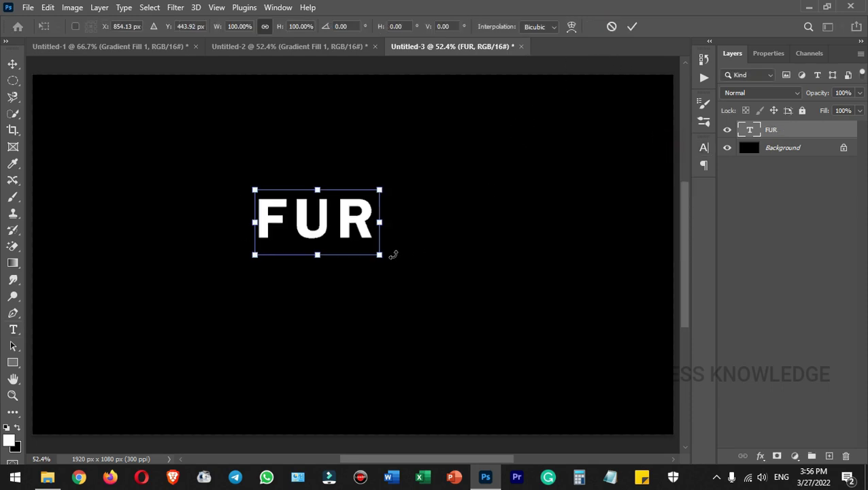
drag(379, 253, 602, 369)
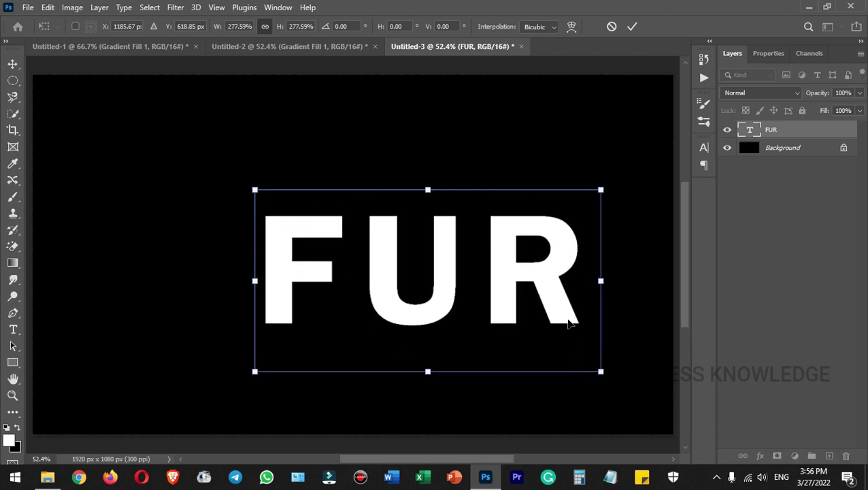
drag(546, 273, 422, 233)
drag(485, 322, 570, 366)
mouse_move(448, 233)
mouse_down()
mouse_move(445, 252)
mouse_move(444, 232)
mouse_up()
key(Return)
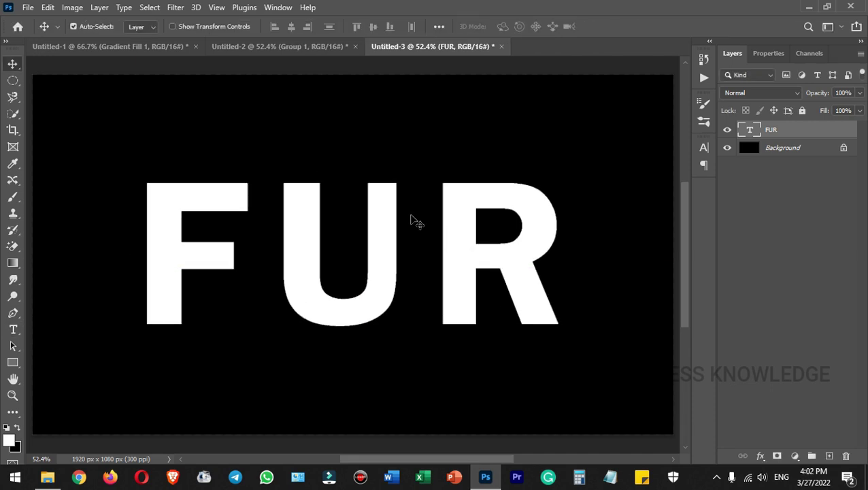
Place the fur JPG from the Downloads folder, scaled to about 4.92%, so it covers the letter F.
click(47, 477)
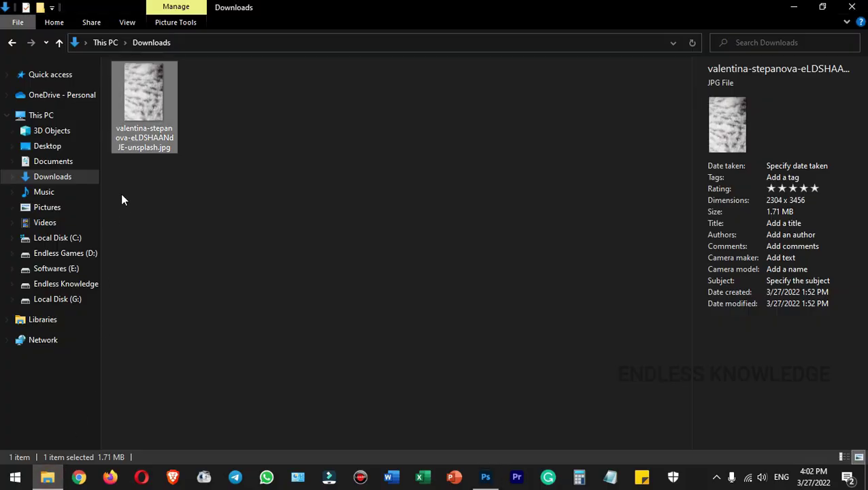
drag(139, 91, 272, 295)
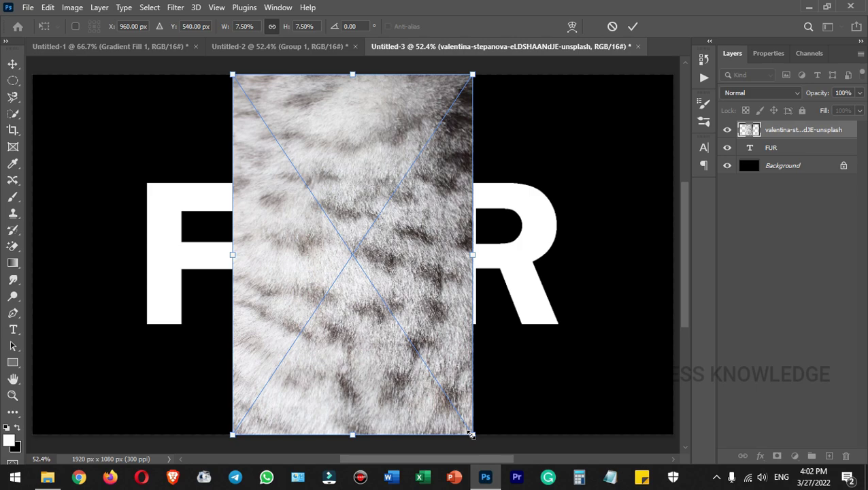
drag(472, 434, 390, 308)
drag(351, 195, 225, 239)
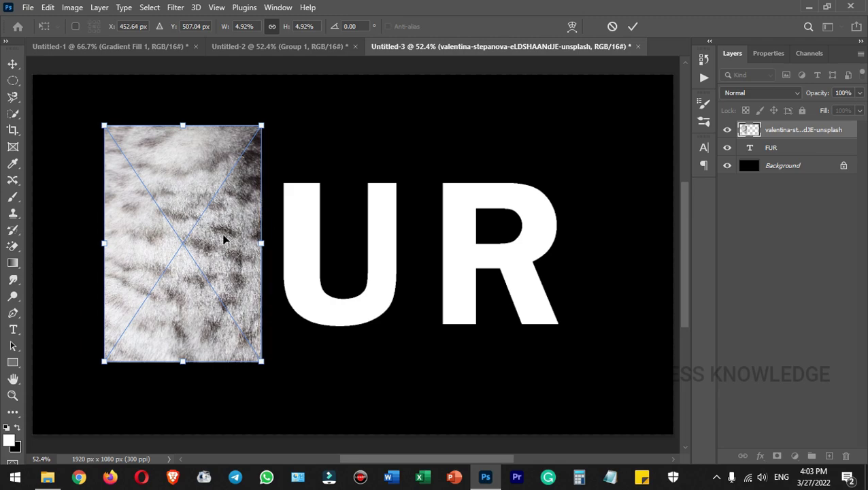
double_click(223, 238)
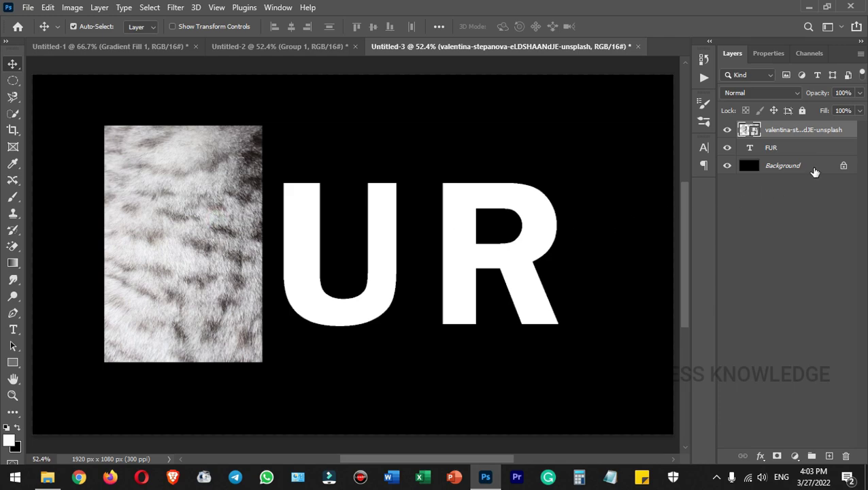
Duplicate the fur image twice and align the copies edge to edge so they cover the letters U and R.
click(191, 226)
drag(191, 226, 327, 234)
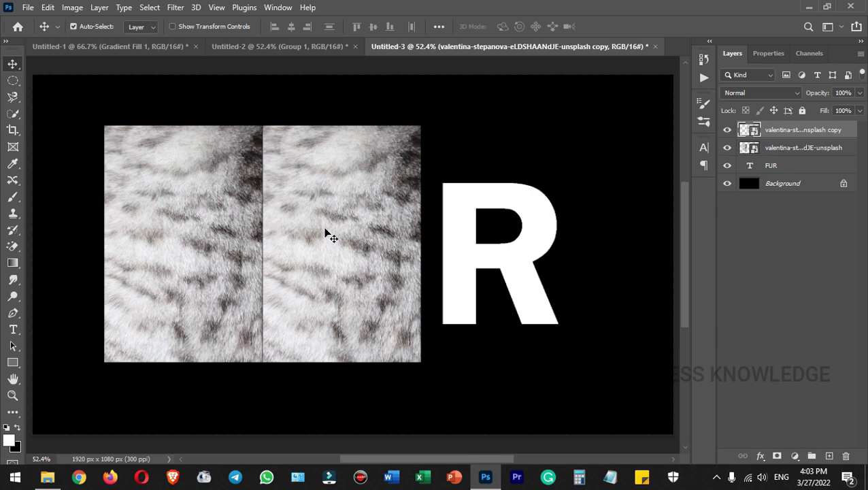
key(Left)
key(Left)
key(Left)
key(Left)
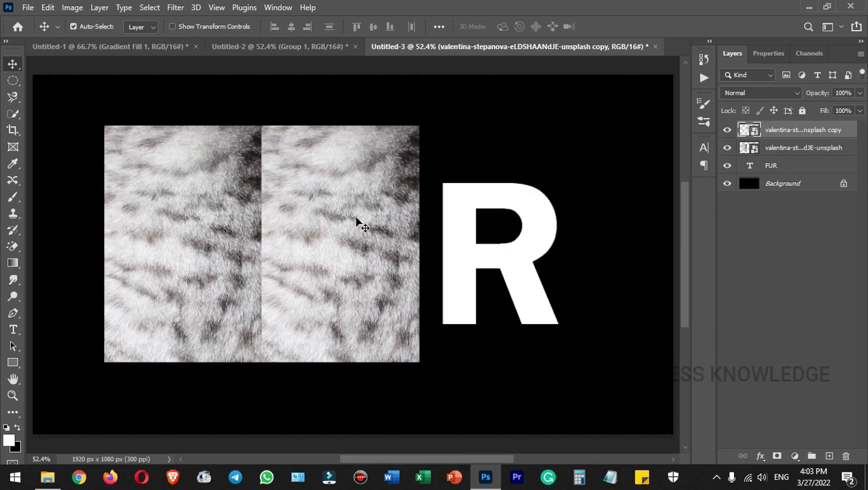
drag(352, 221, 511, 220)
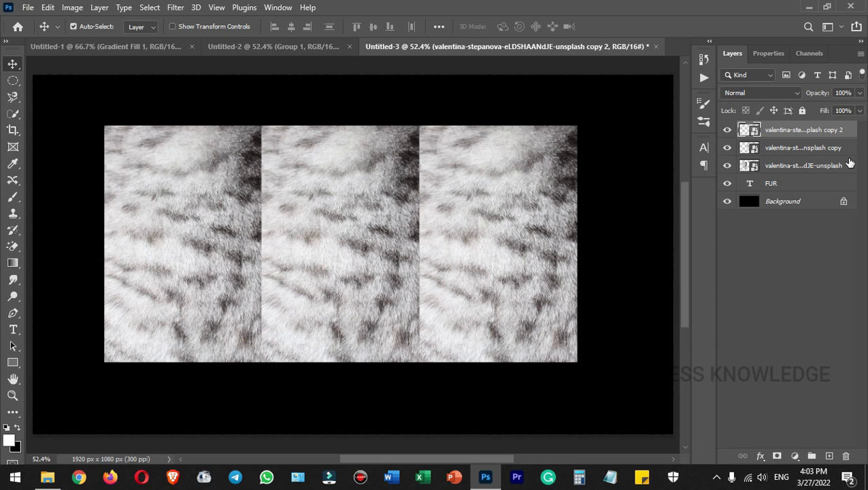
Merge the three fur image layers into a single layer.
shift+click(849, 165)
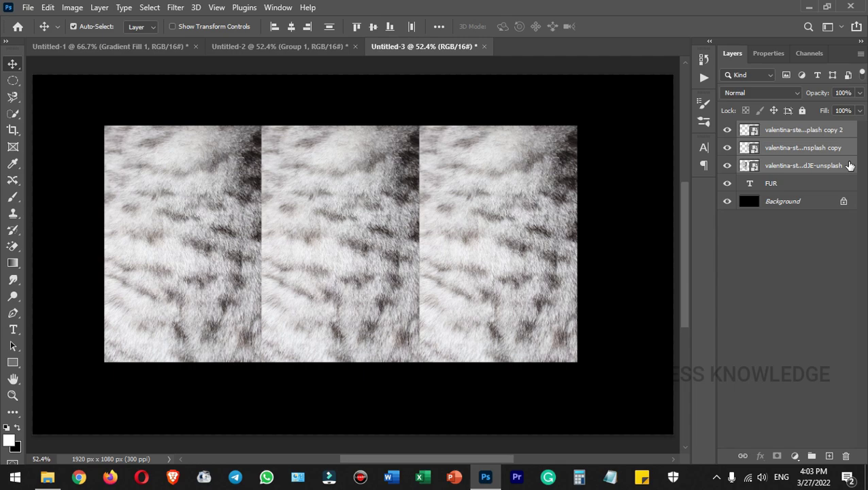
key(ctrl)
key(ctrl+e)
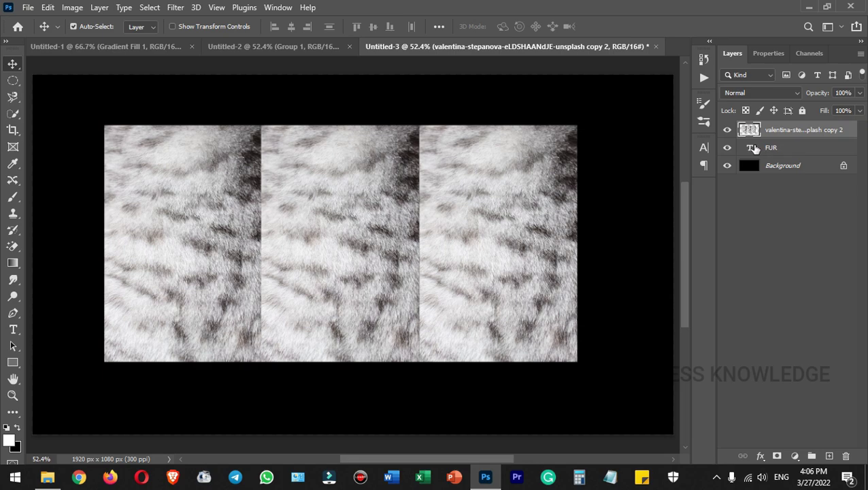
Load the FUR text's outline as a selection and use it as a layer mask on the merged fur layer.
key(ctrl)
ctrl+click(750, 150)
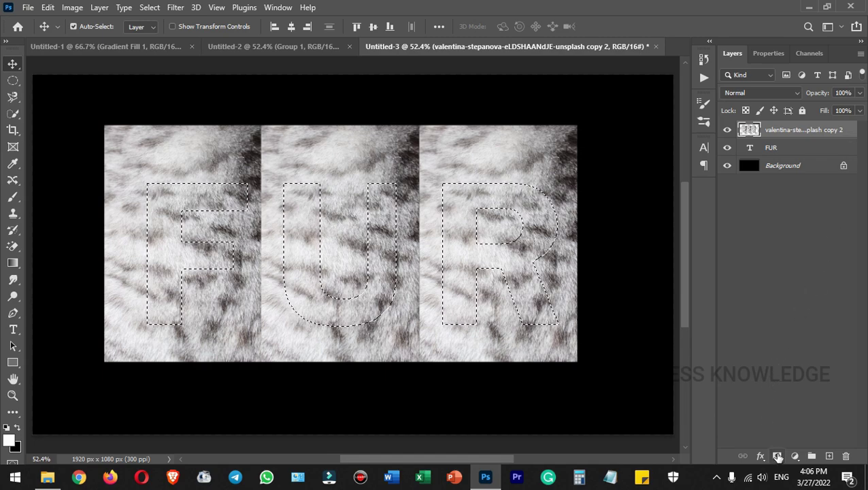
click(777, 456)
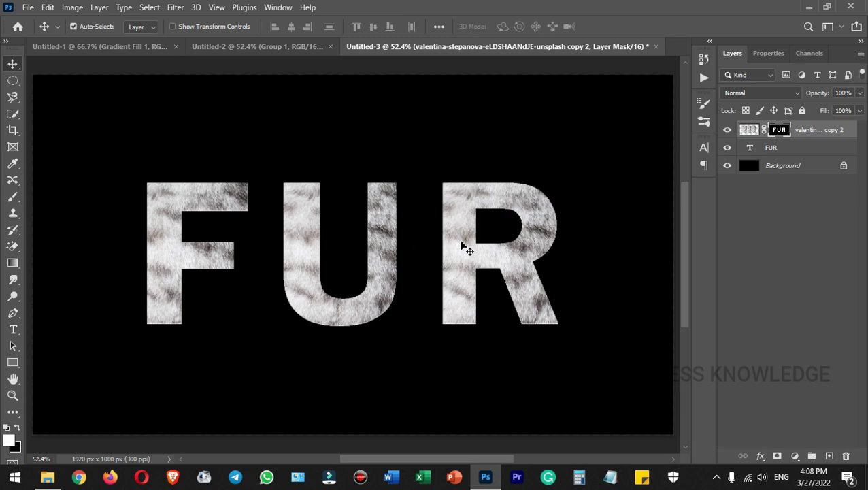
key(ctrl+plus)
key(ctrl+plus)
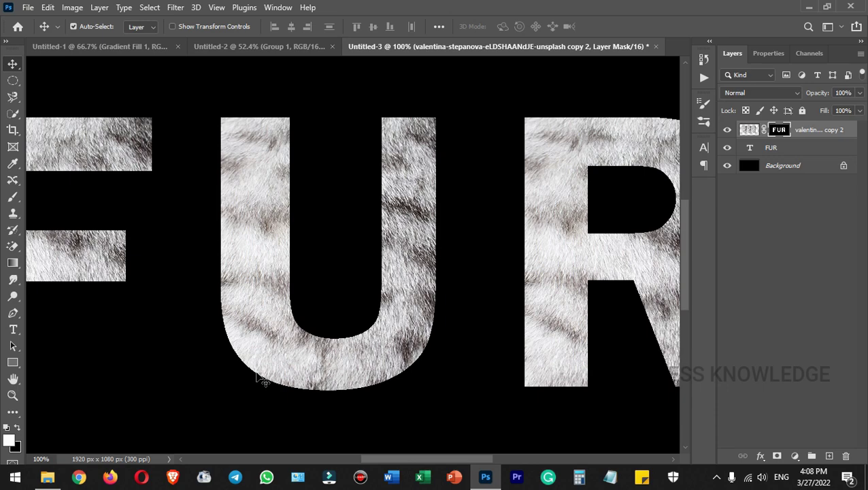
key(ctrl+0)
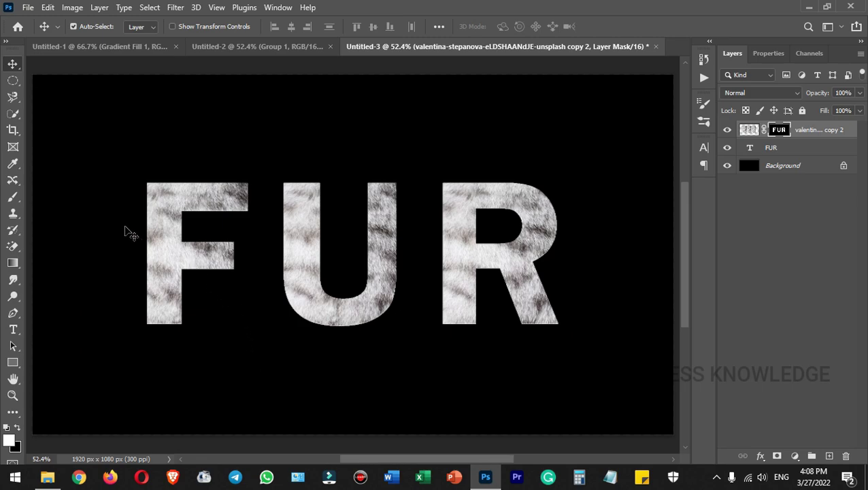
Restore the Legacy Brushes set to the brush presets for the Brush tool.
key(b)
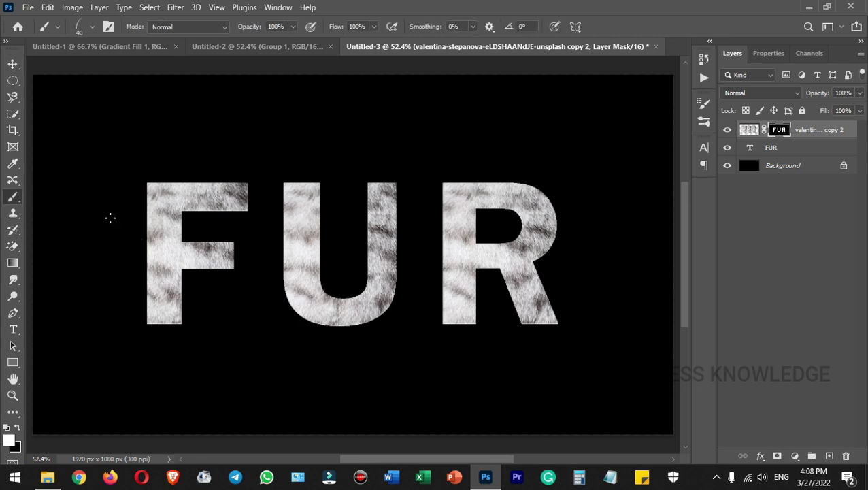
click(80, 29)
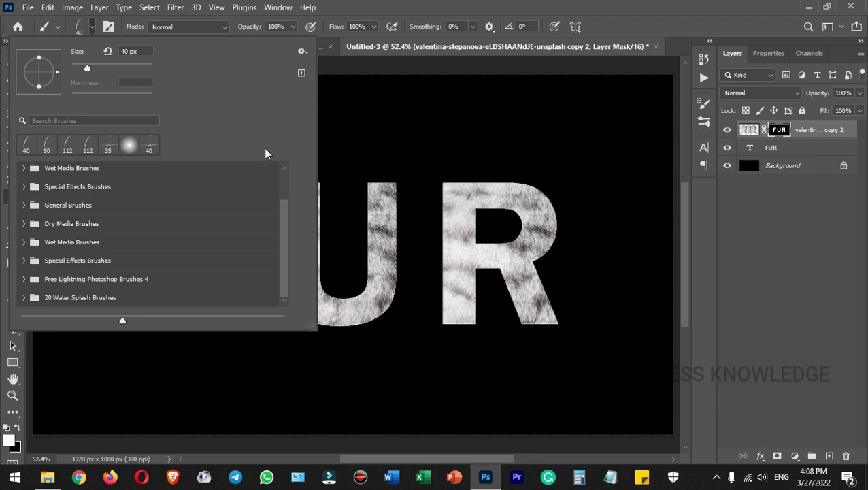
click(302, 53)
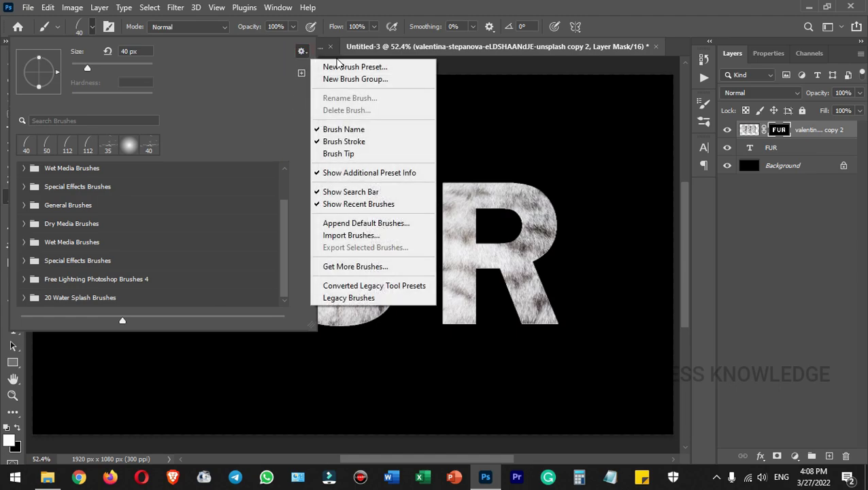
click(379, 300)
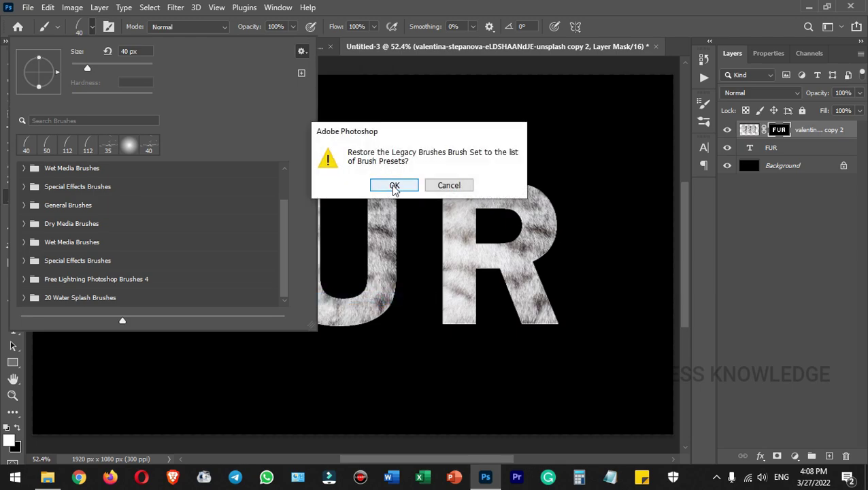
click(394, 186)
Choose the Dune Grass brush from the Default Brushes of the Legacy Brushes and enlarge it to 125 px.
drag(284, 211, 285, 240)
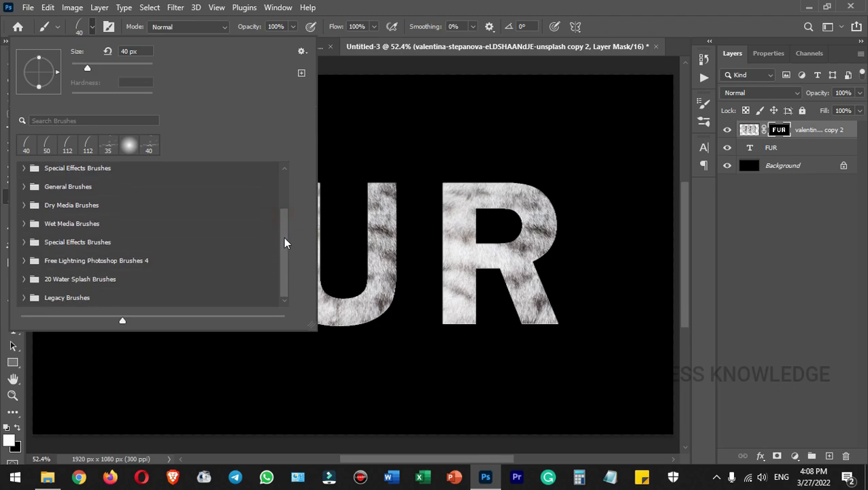
click(23, 297)
scroll(143, 213, down, 4)
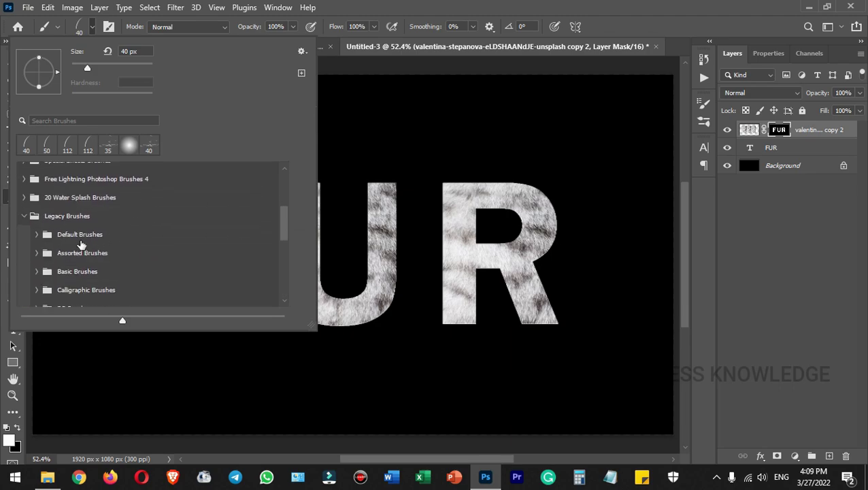
click(36, 235)
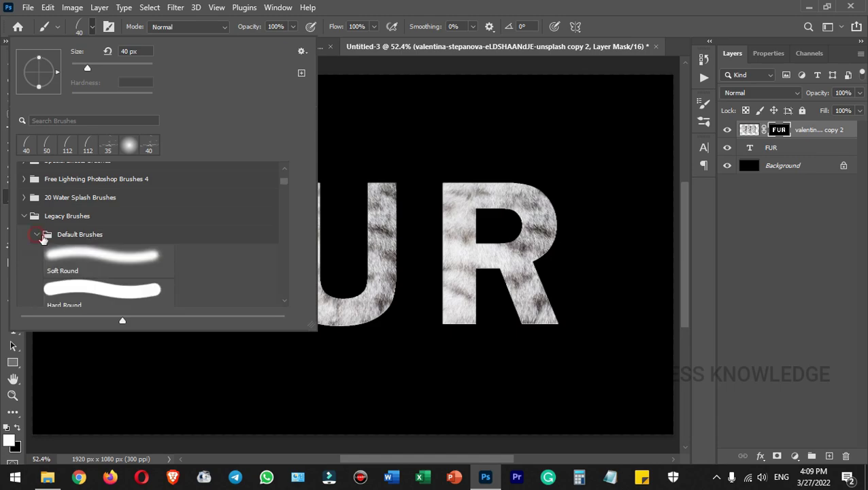
drag(284, 209, 285, 262)
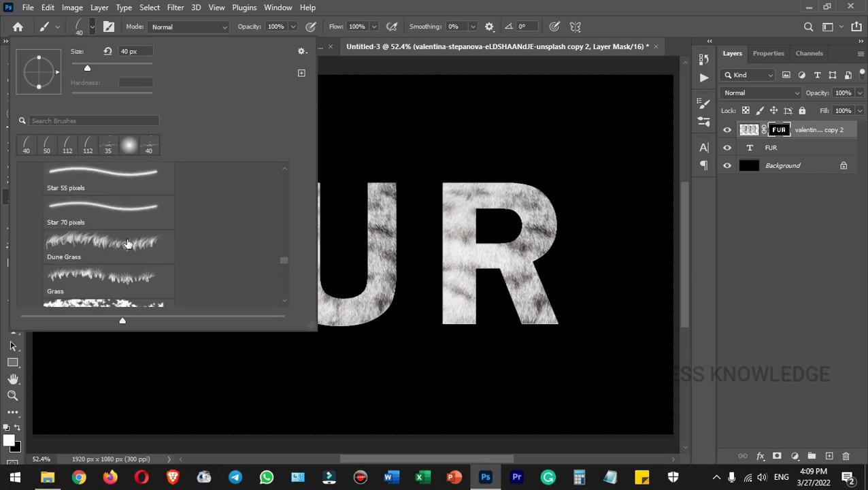
double_click(127, 243)
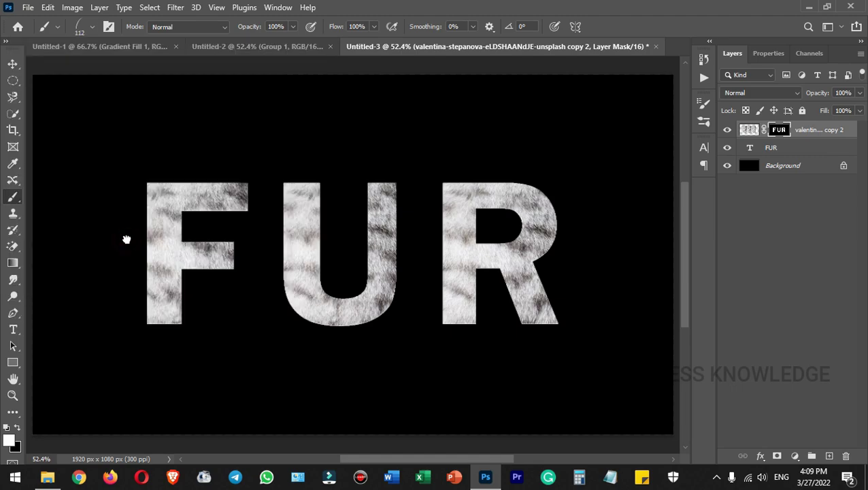
key(bracketright)
Try painting fur strokes on the layer mask along the upper edge of the F with the 125 px brush, and undo them.
click(748, 131)
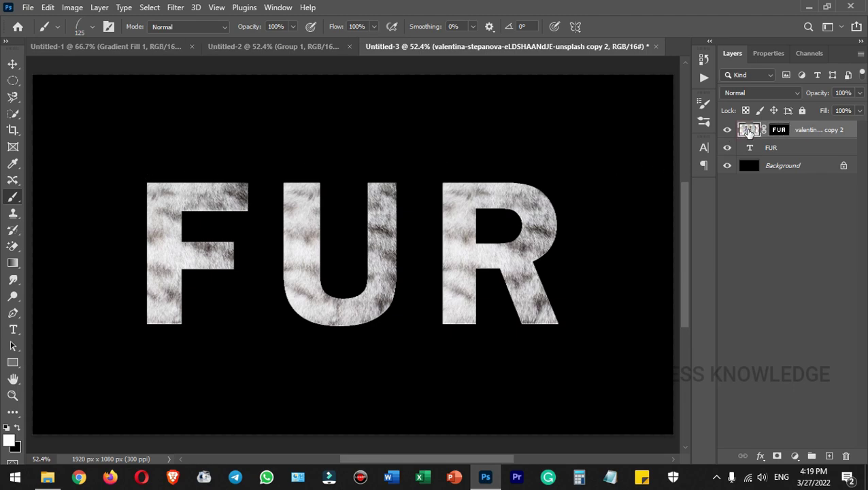
click(779, 132)
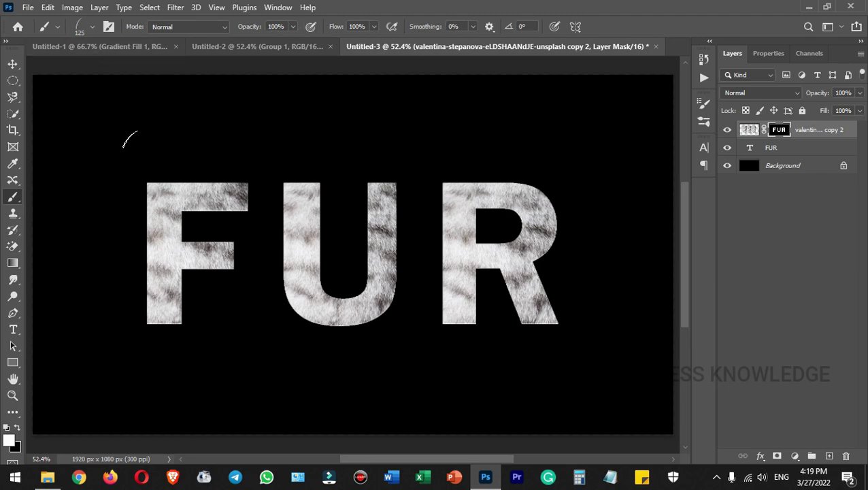
drag(169, 174, 215, 173)
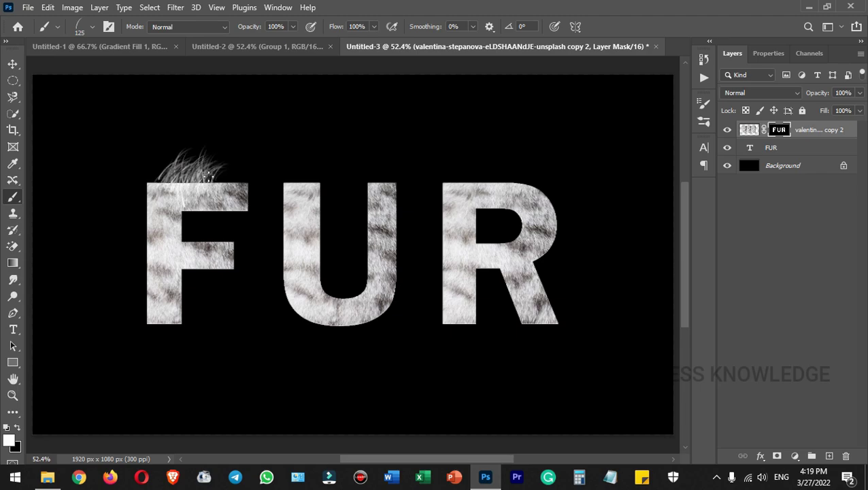
drag(230, 179, 248, 185)
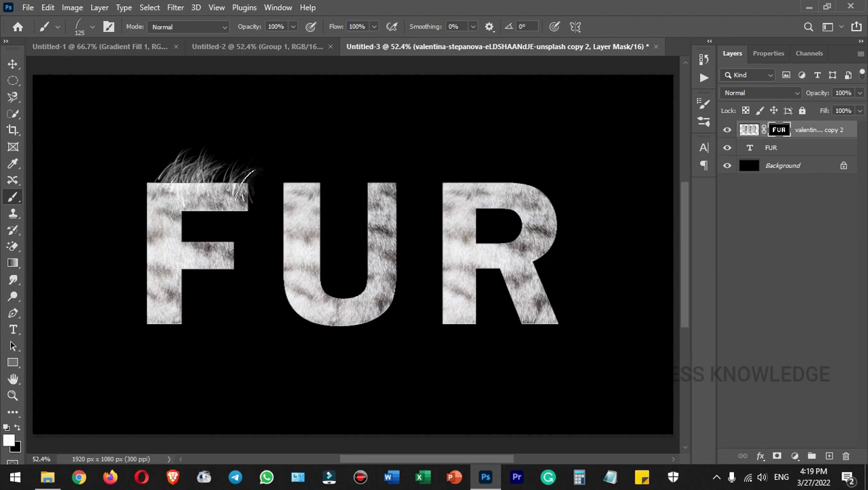
key(ctrl+z)
key(ctrl+z)
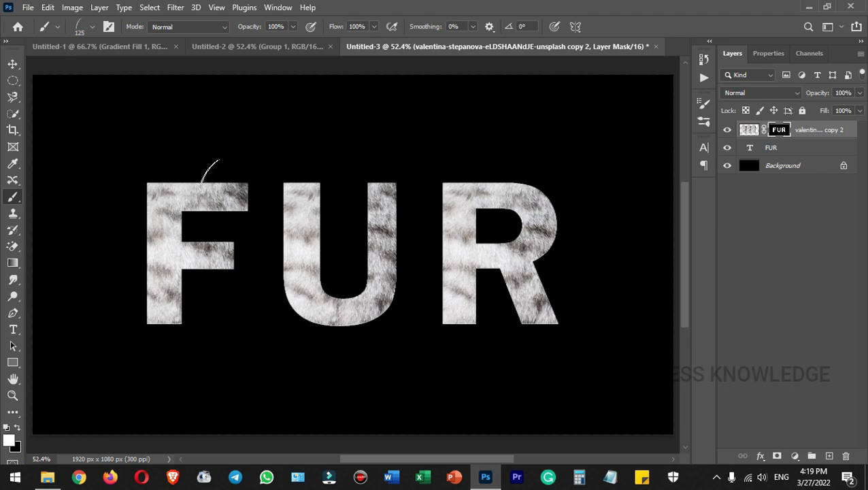
Reduce the brush size to 40 px and disable Color Dynamics for the Dune Grass brush.
key(bracketleft)
key(bracketleft)
key(bracketleft)
click(106, 27)
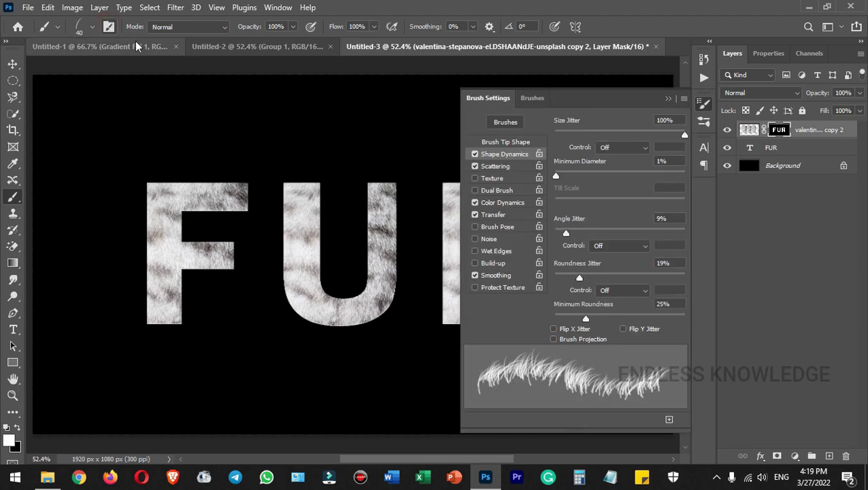
click(510, 206)
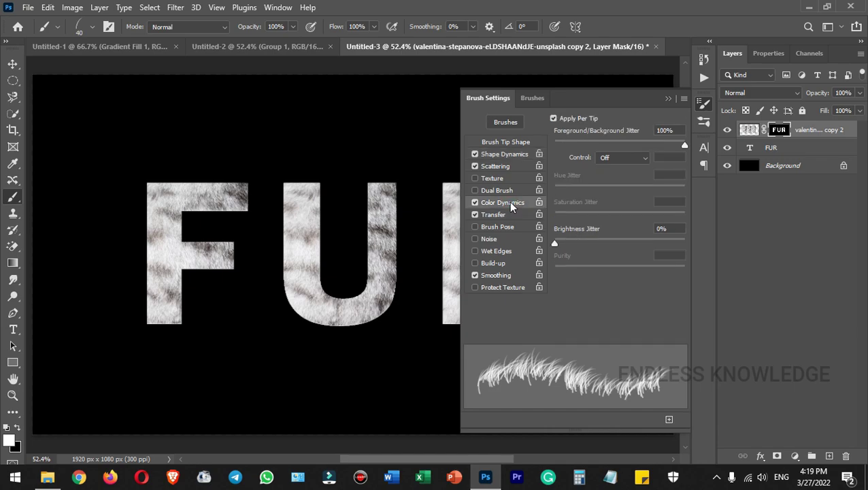
click(476, 203)
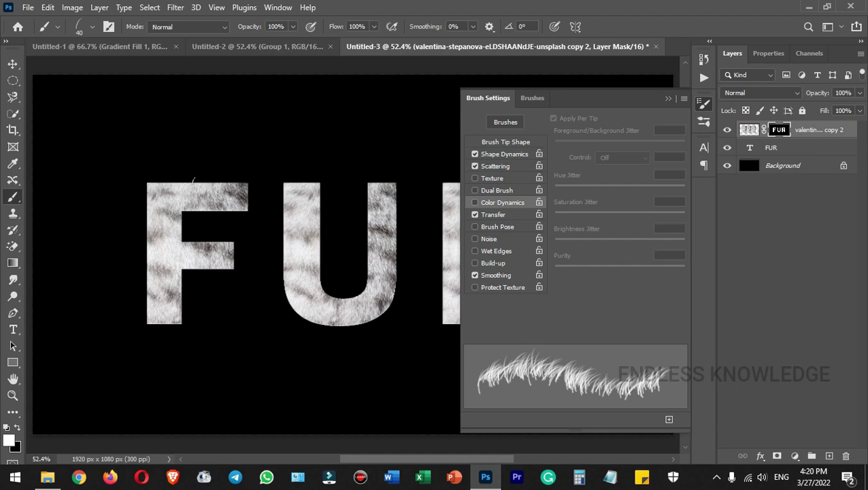
Set the brush's Angle Jitter control to Direction in the Shape Dynamics and close the brush settings.
click(503, 155)
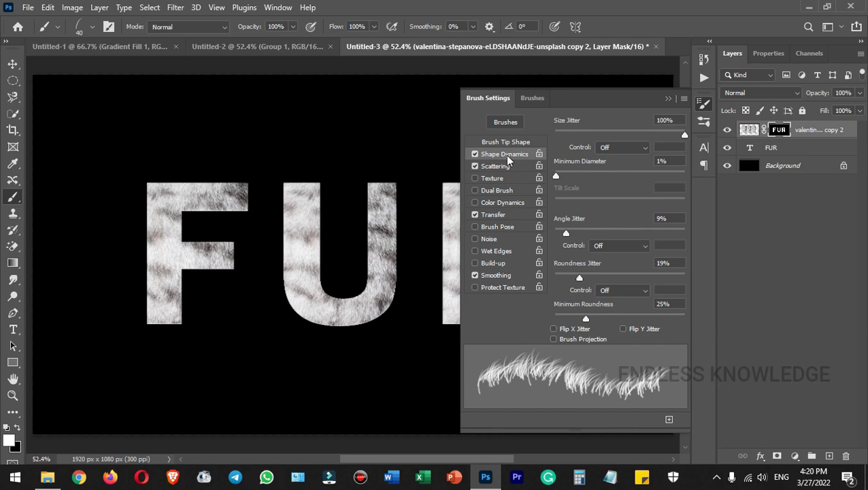
click(625, 251)
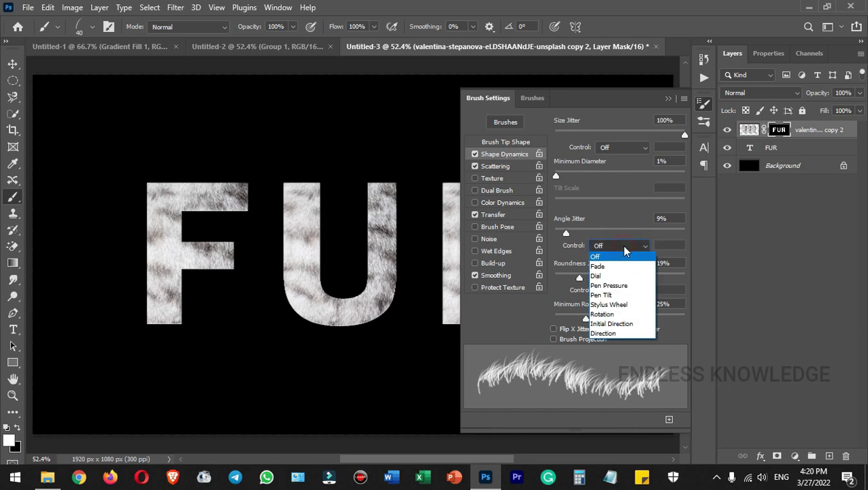
click(618, 333)
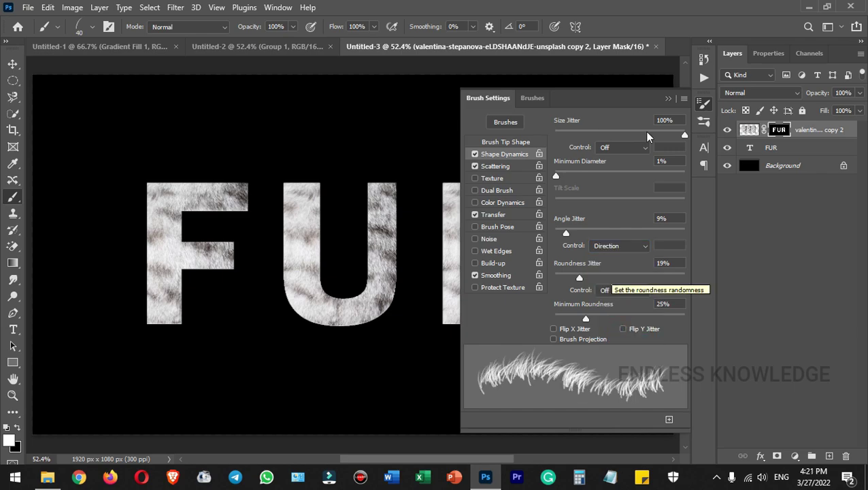
click(668, 99)
Paint fur strokes on the layer mask along all the edges of the F, U and R letters, and check them up close.
key(ctrl+plus)
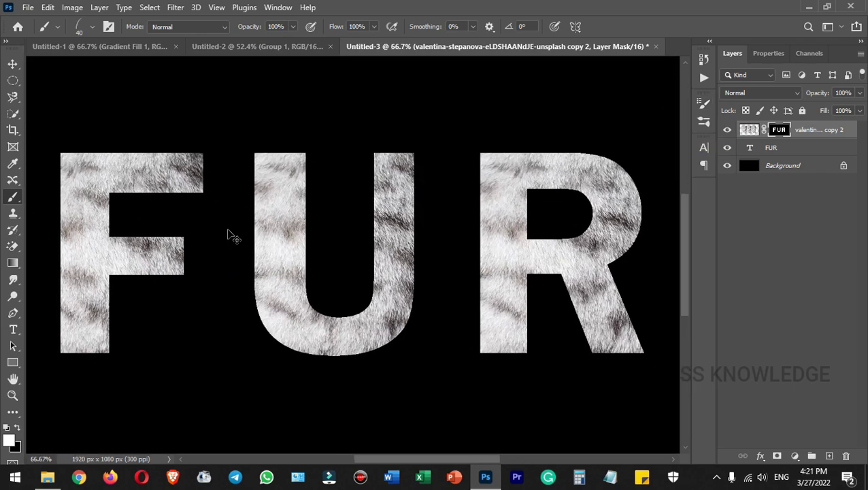
key(ctrl+plus)
drag(163, 227, 478, 298)
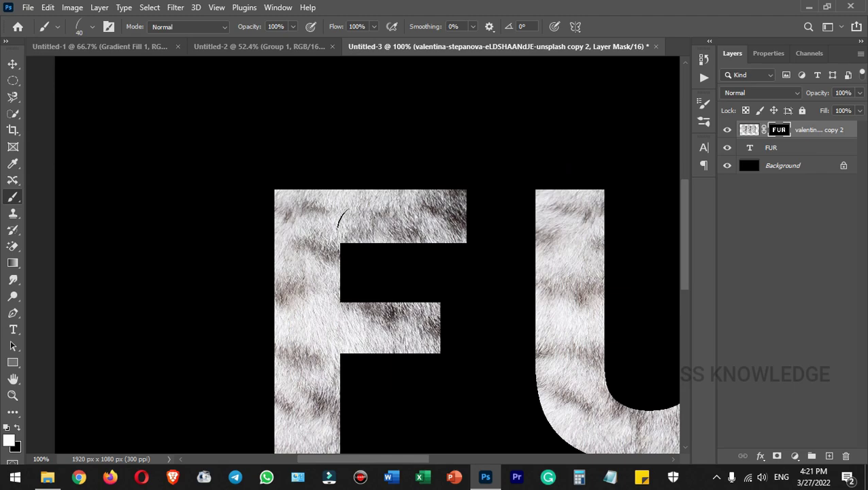
key(ctrl+plus)
drag(439, 214, 366, 278)
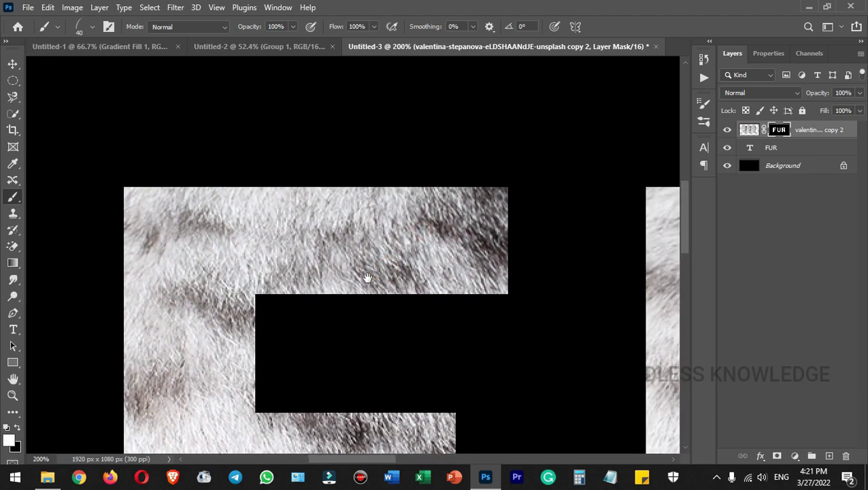
mouse_move(176, 176)
mouse_down()
mouse_move(486, 183)
mouse_move(299, 170)
mouse_up()
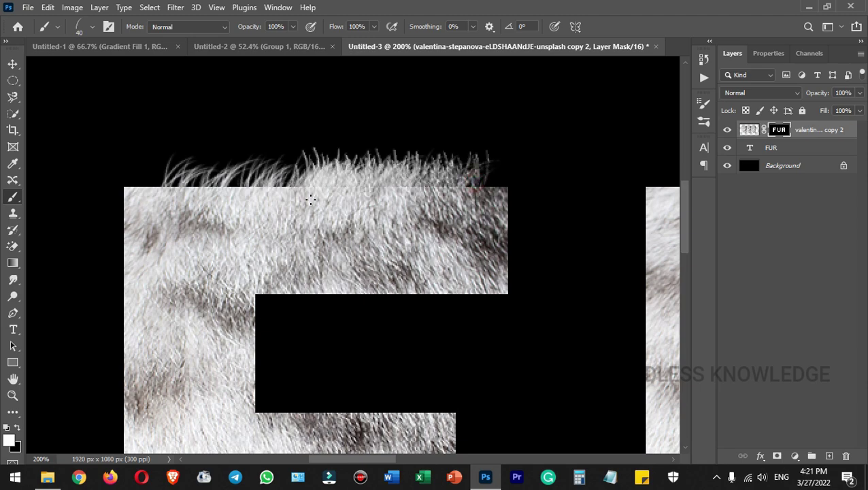
key(ctrl+z)
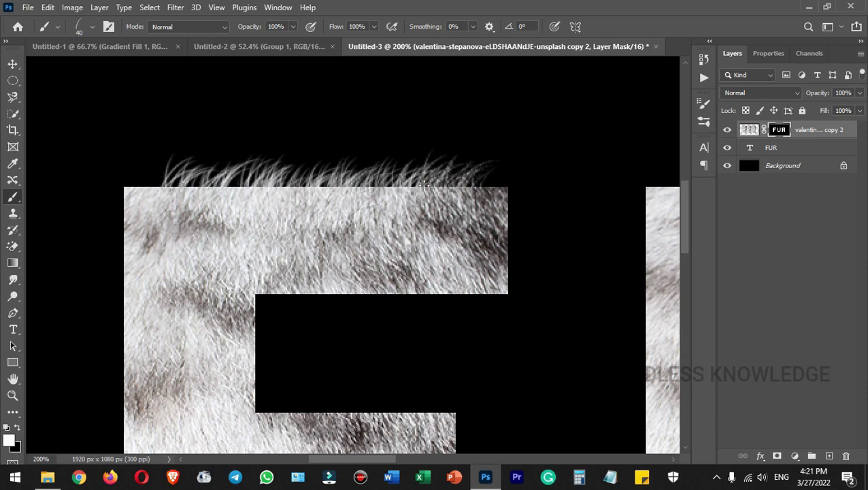
mouse_move(416, 183)
mouse_down()
mouse_move(515, 198)
mouse_move(506, 296)
mouse_move(292, 297)
mouse_up()
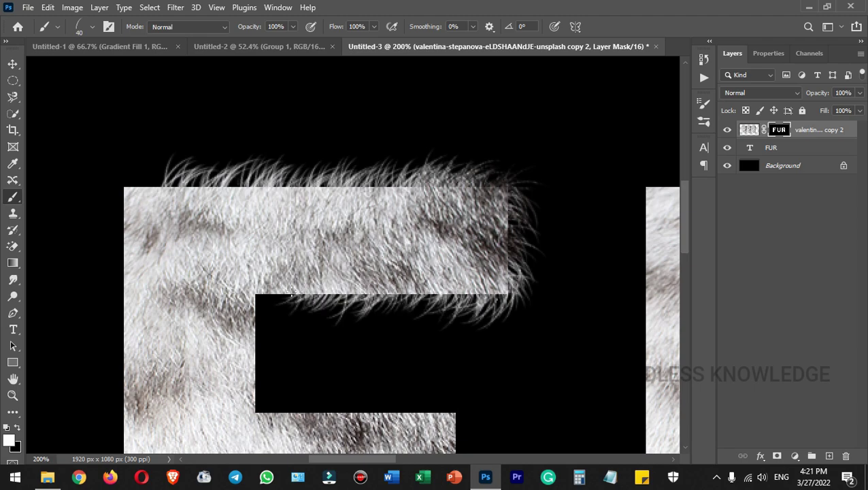
mouse_move(178, 181)
mouse_down()
mouse_move(291, 192)
mouse_move(222, 186)
mouse_move(320, 179)
mouse_move(231, 191)
mouse_move(320, 179)
mouse_move(248, 174)
mouse_move(435, 176)
mouse_move(354, 182)
mouse_move(415, 177)
mouse_move(397, 186)
mouse_move(420, 185)
mouse_move(389, 187)
mouse_up()
drag(389, 188, 473, 175)
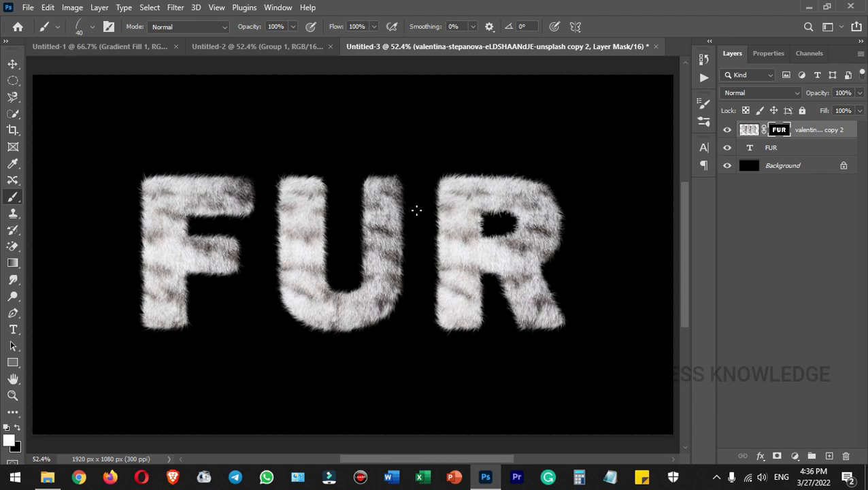
scroll(416, 210, up, 3)
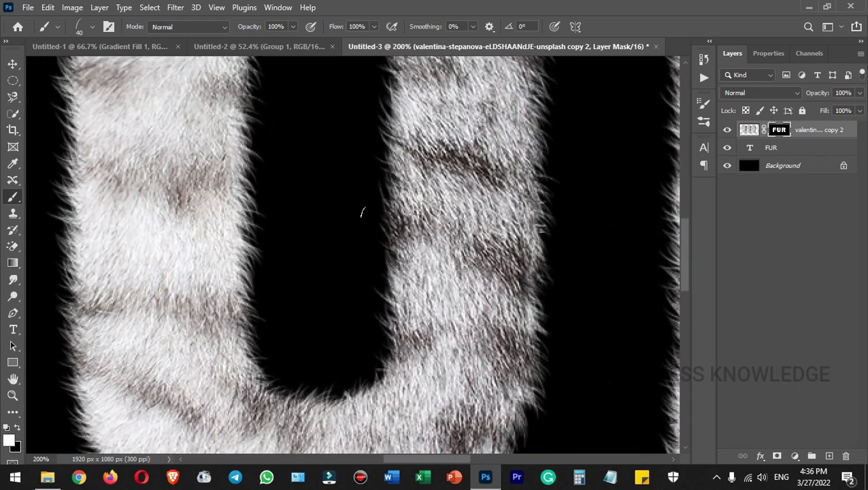
mouse_move(149, 223)
mouse_down()
mouse_move(380, 242)
mouse_move(518, 275)
mouse_up()
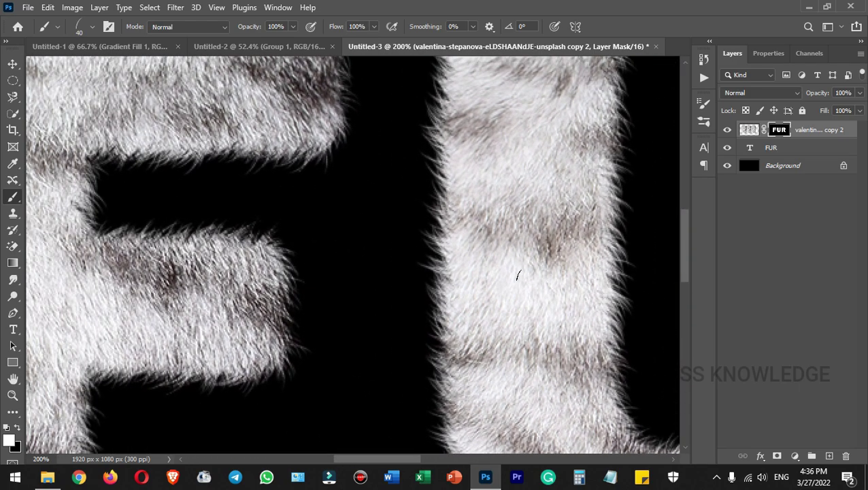
scroll(519, 275, down, 3)
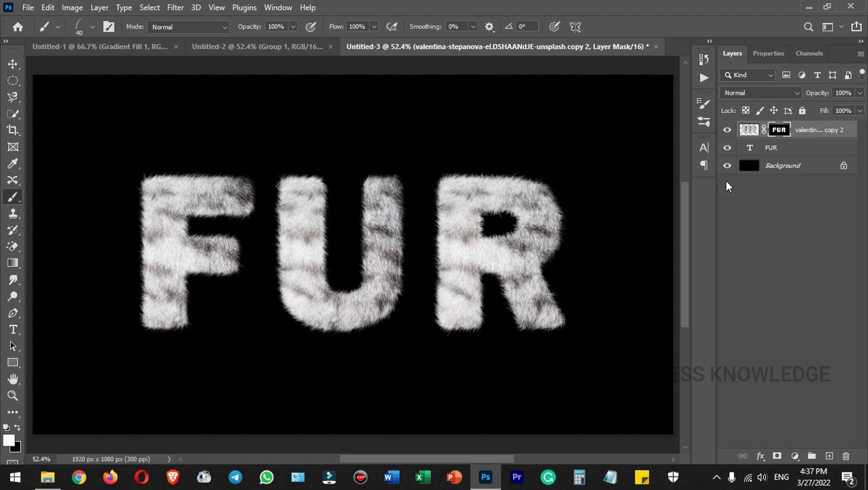
Delete the black Background layer.
click(800, 168)
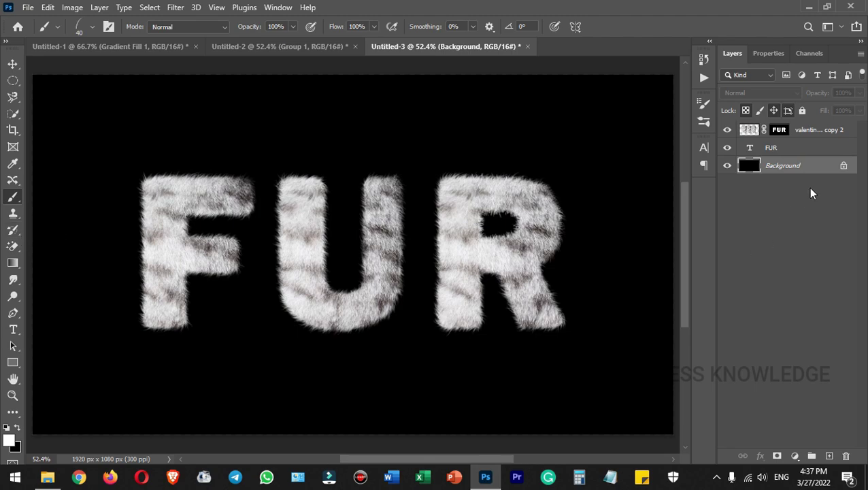
click(845, 456)
click(374, 185)
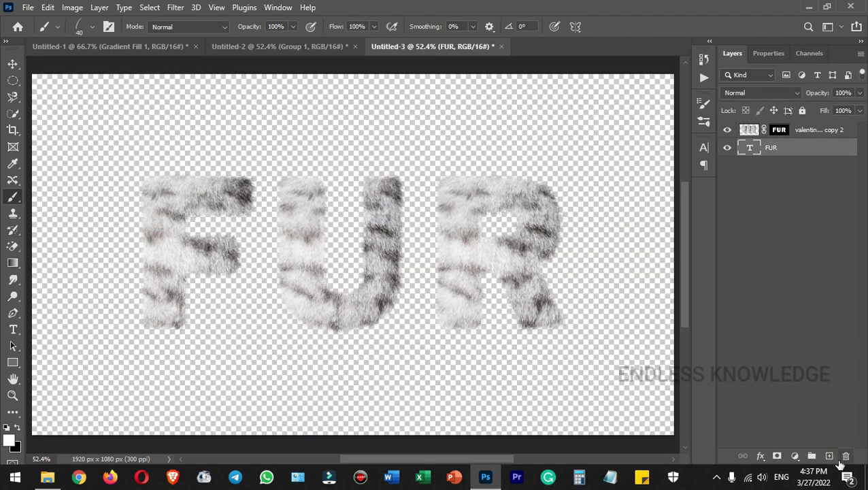
Add a Gradient fill layer with the default settings and place it below the FUR text layer.
click(795, 456)
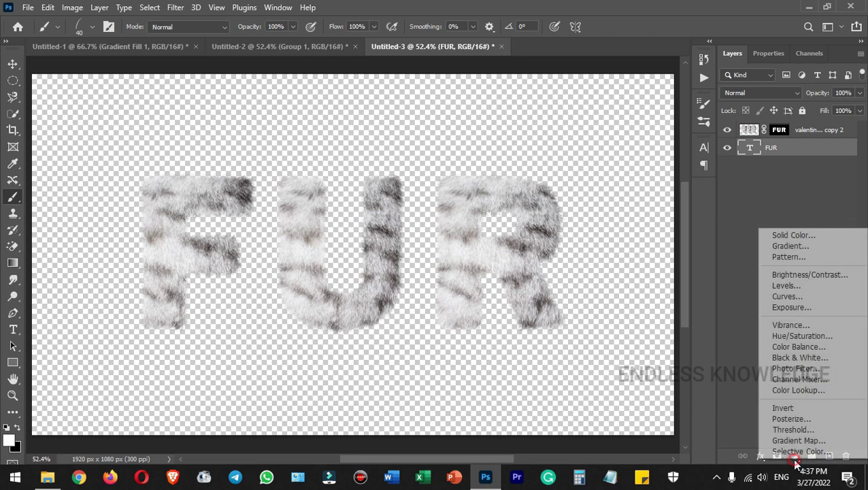
click(790, 246)
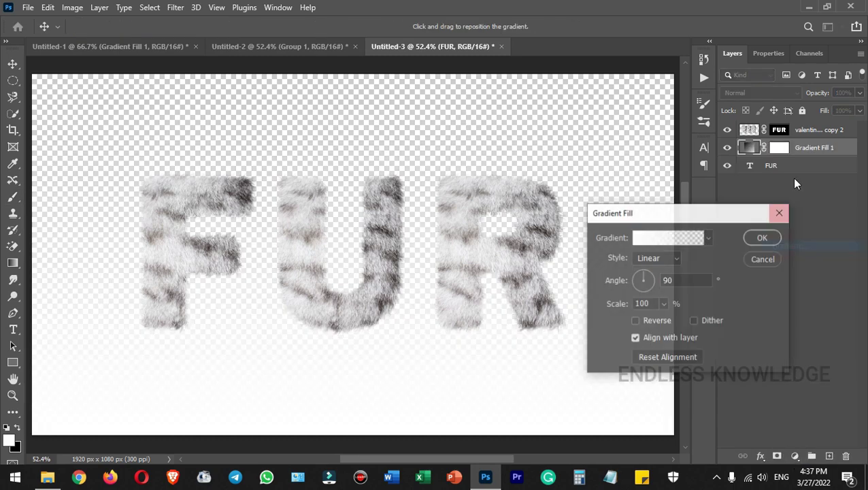
click(764, 238)
drag(844, 148, 844, 174)
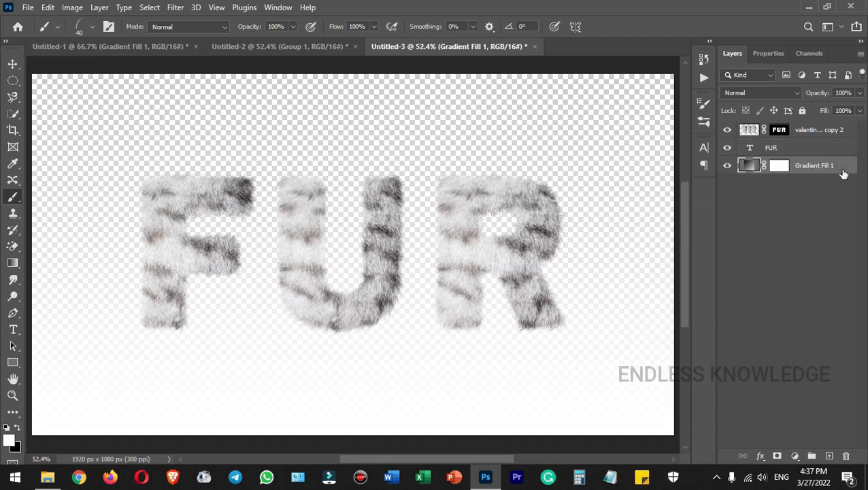
Edit the fill layer's gradient and set its starting color stop to ffe765.
double_click(751, 166)
click(648, 235)
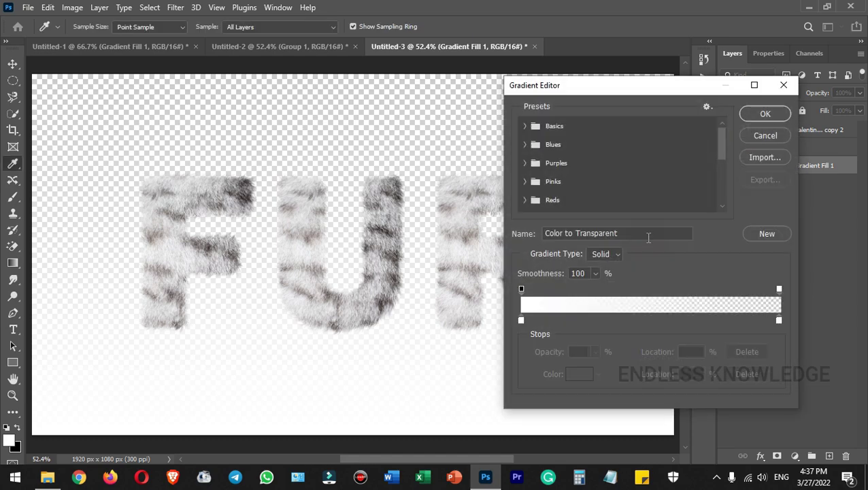
double_click(521, 321)
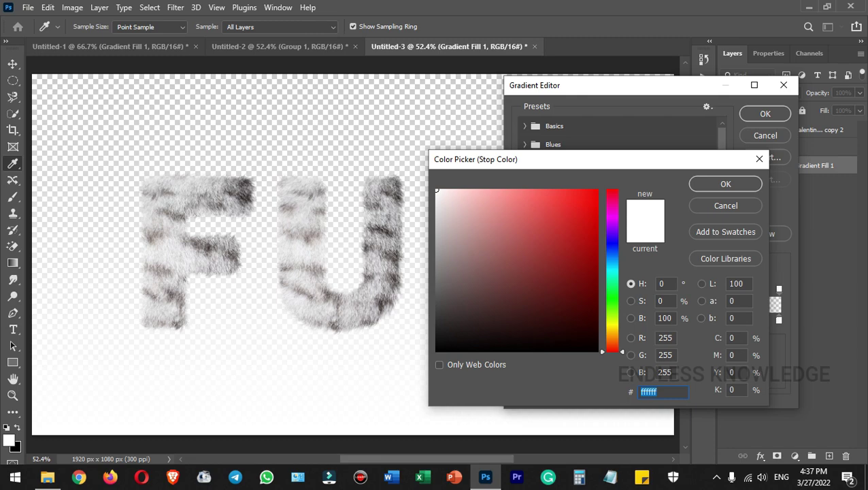
text(ffe76)
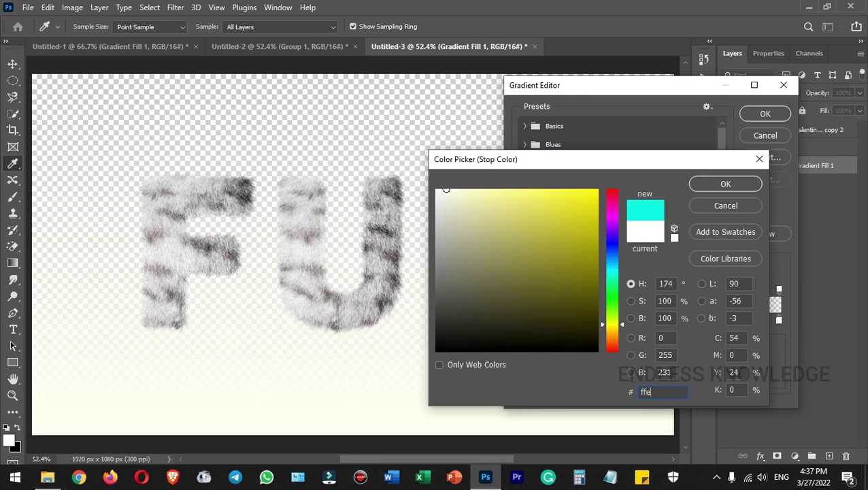
text(5)
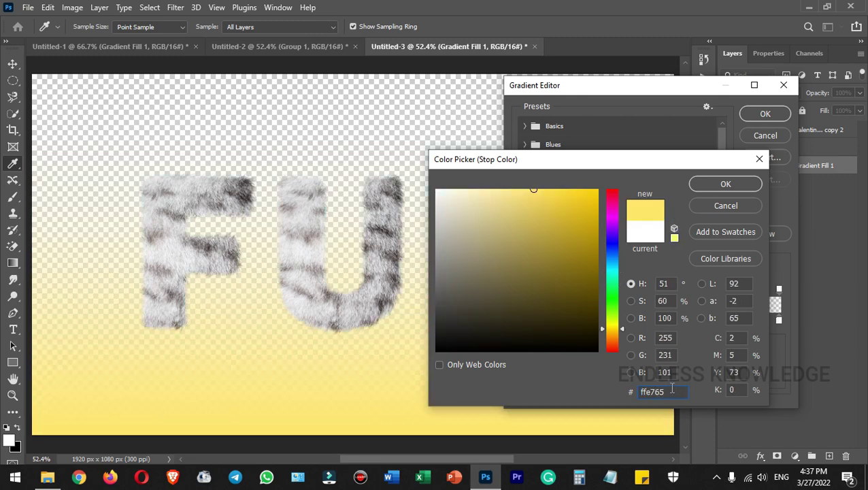
click(726, 184)
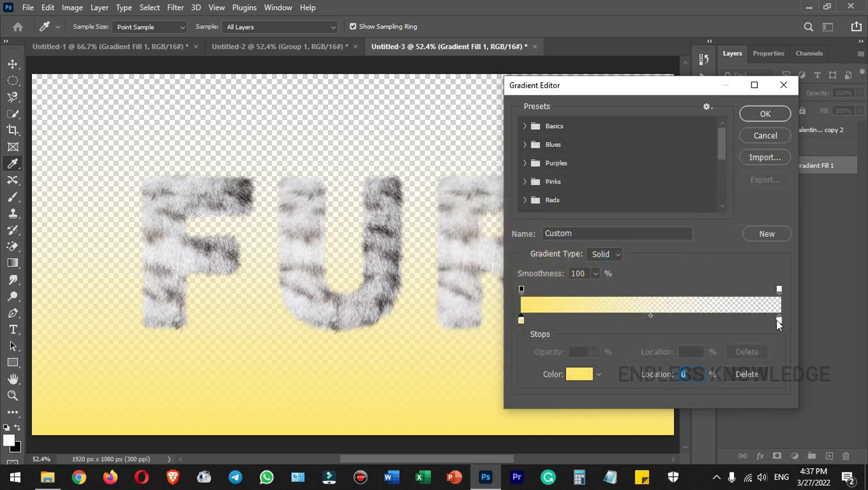
Set the gradient's ending color stop to ffae00 and accept the edited gradient.
double_click(778, 321)
text(ff)
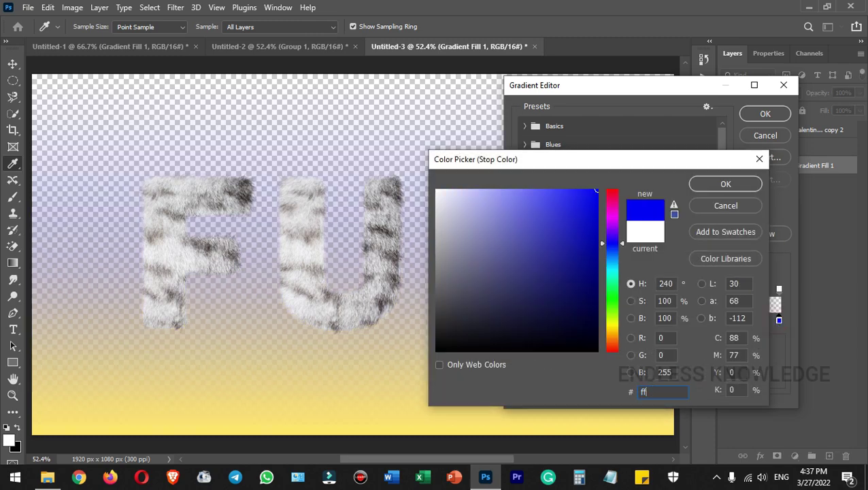
text(ae00)
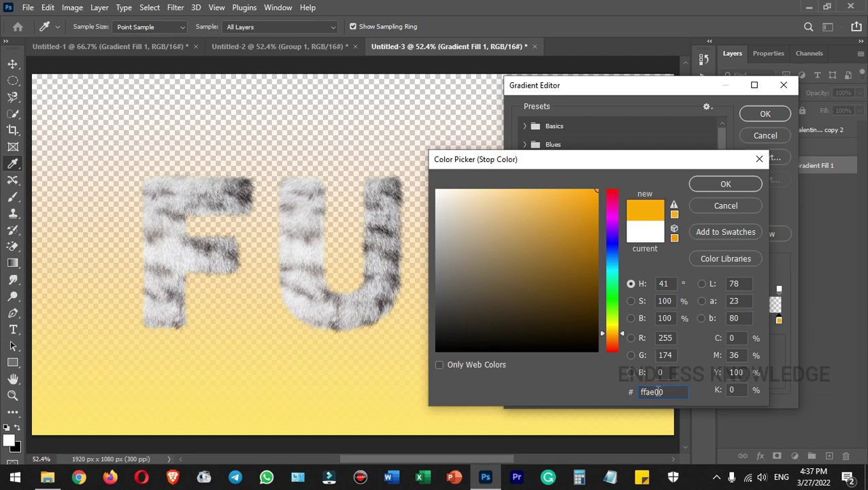
click(725, 183)
click(760, 113)
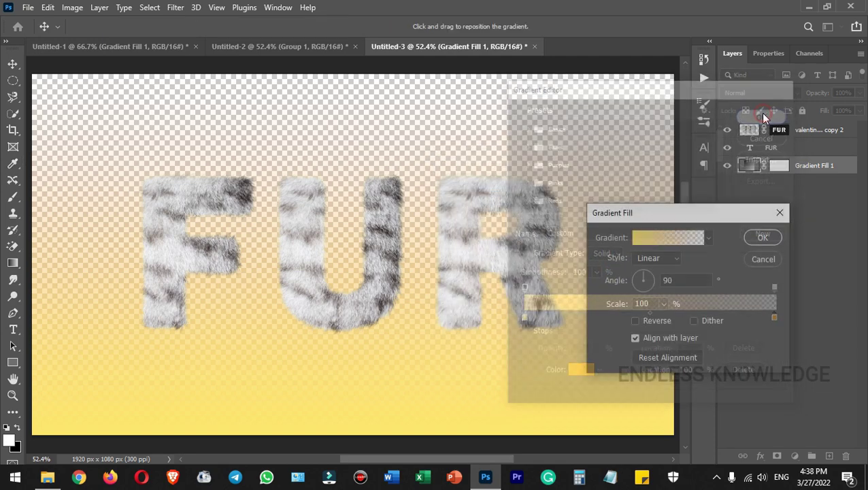
Set the gradient fill's style to Radial, raise its ending opacity stop to 100%, and accept the fill.
click(659, 258)
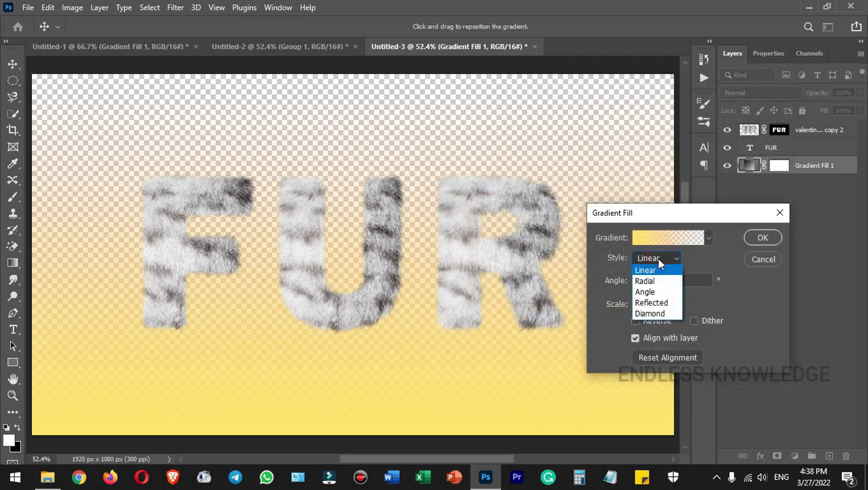
click(670, 239)
click(669, 238)
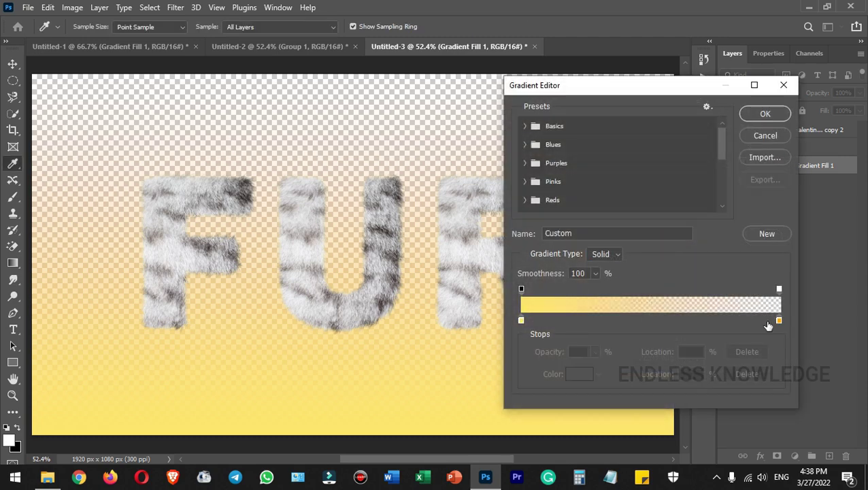
click(779, 289)
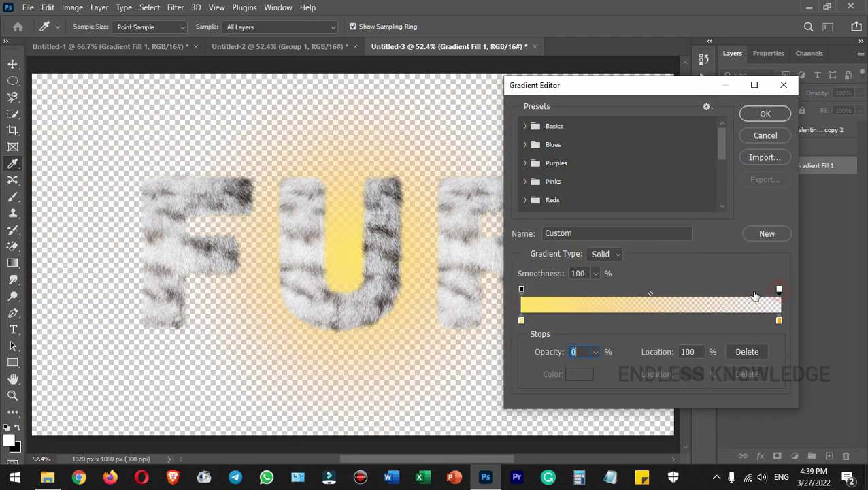
click(595, 351)
drag(595, 370, 662, 361)
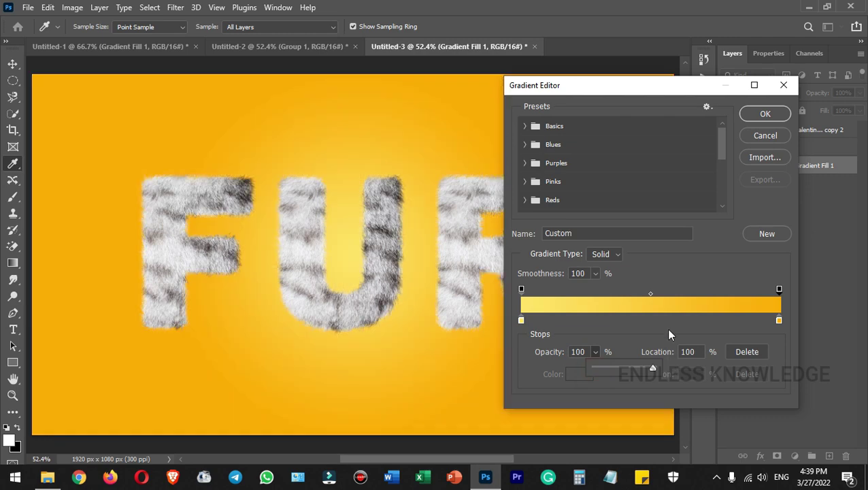
click(666, 327)
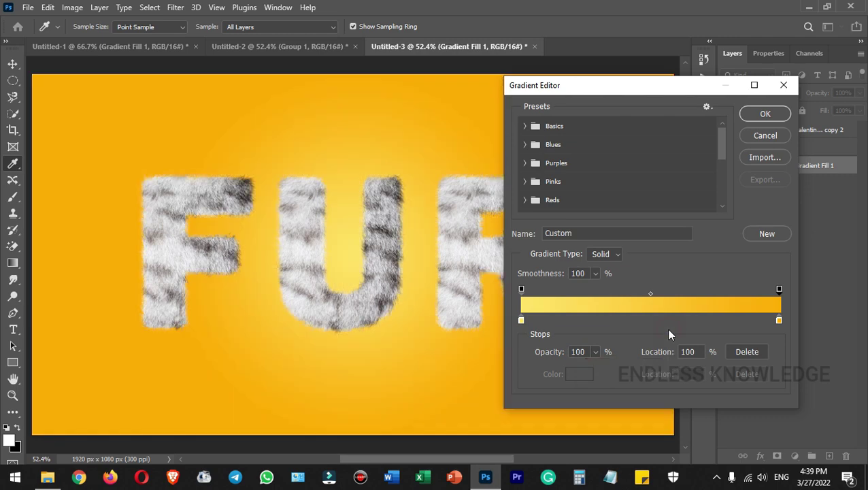
click(754, 118)
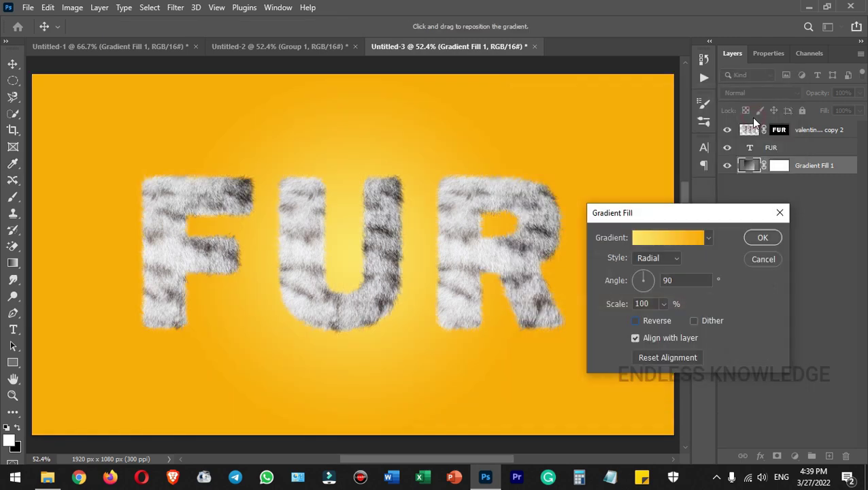
key(b)
click(760, 238)
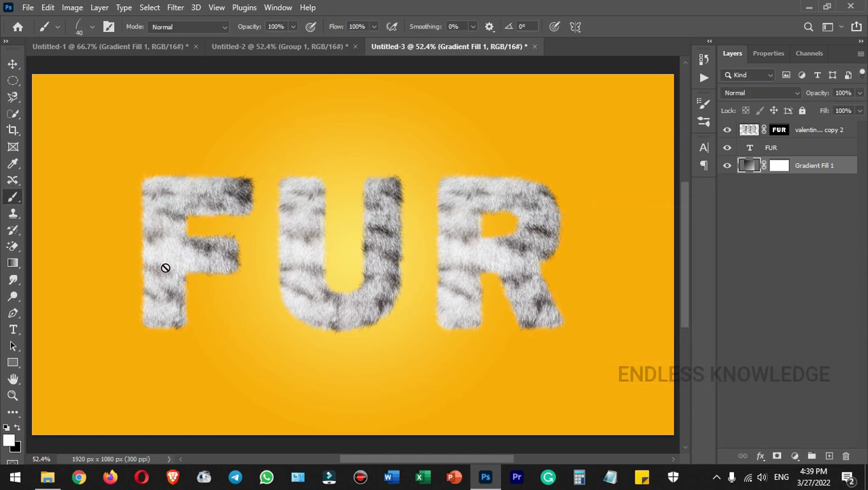
Group the FUR text layer with the masked fur layer above it.
click(13, 66)
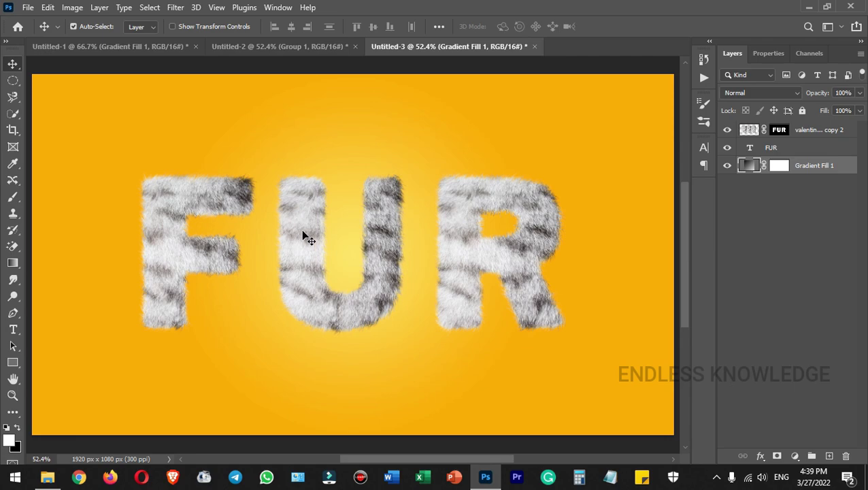
click(821, 147)
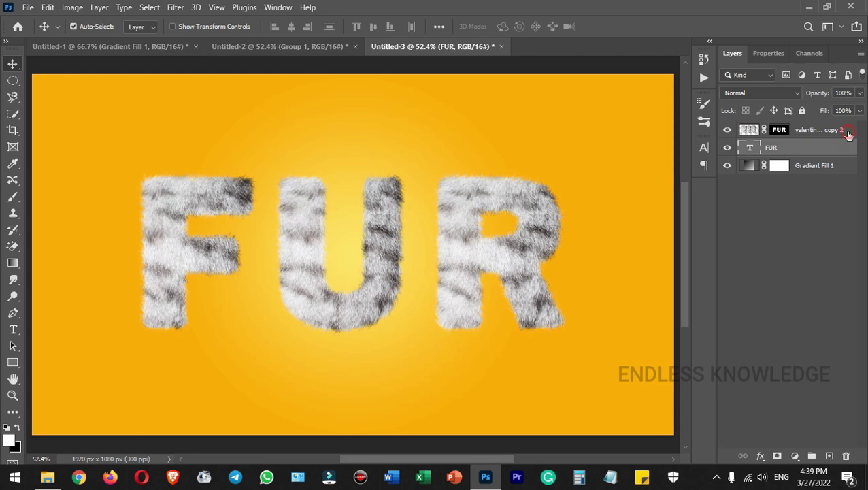
shift+click(848, 134)
key(ctrl+g)
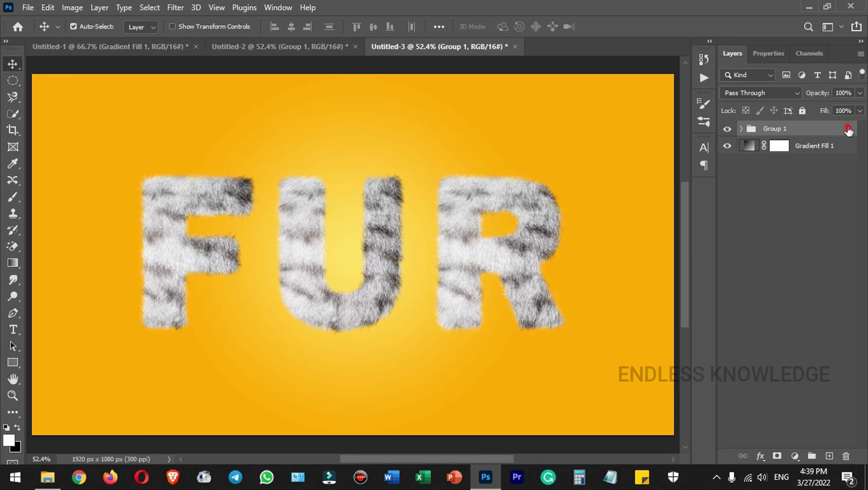
Add a black Multiply drop shadow to the group with 70% opacity, 25 px distance and 50 px size.
double_click(848, 132)
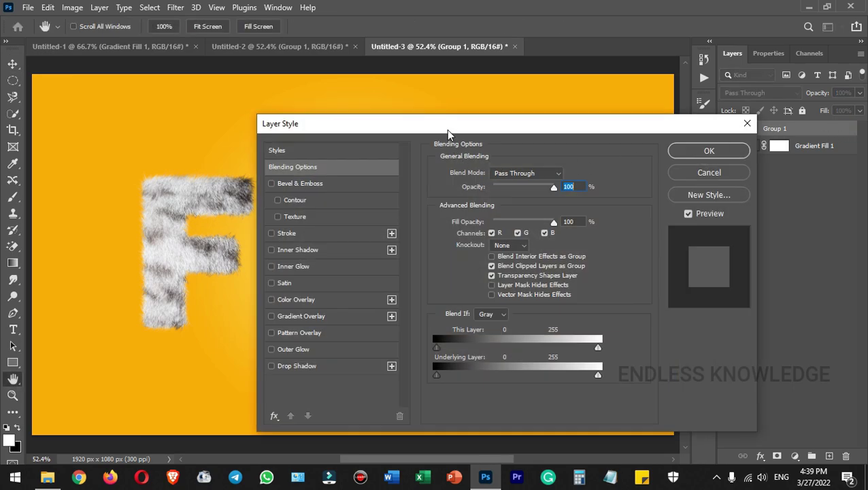
drag(452, 126, 527, 102)
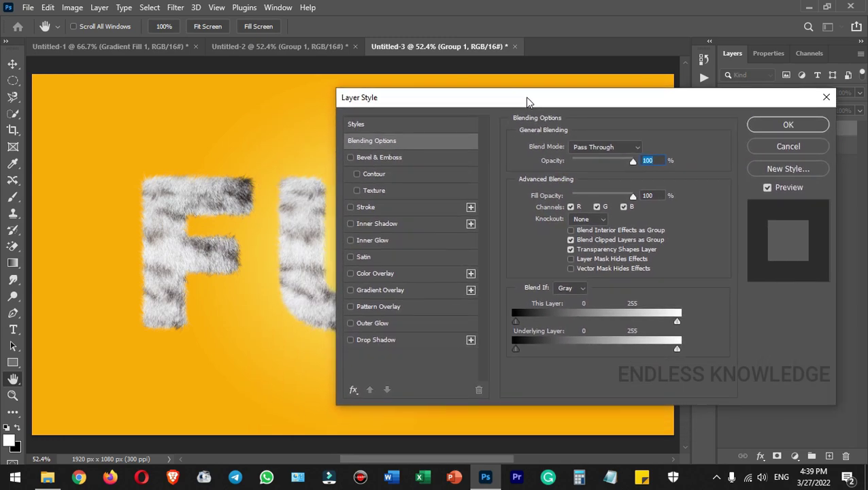
click(395, 340)
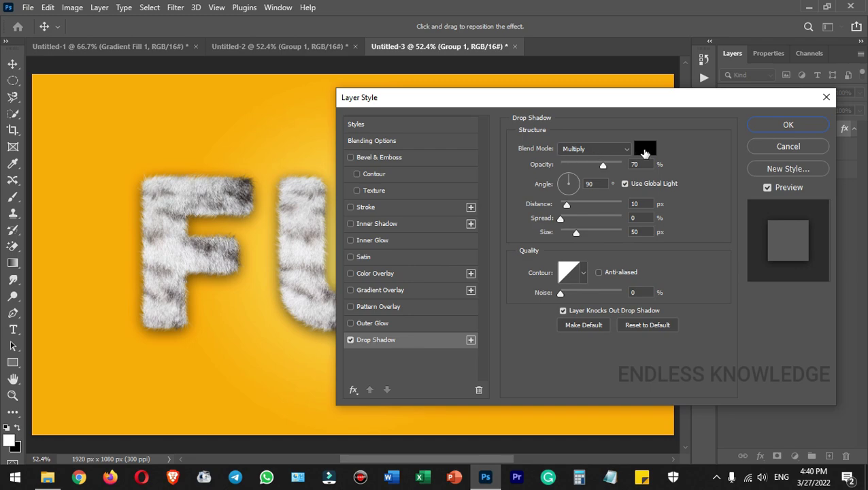
mouse_move(601, 170)
mouse_down()
mouse_move(621, 172)
mouse_move(606, 170)
mouse_up()
text(70)
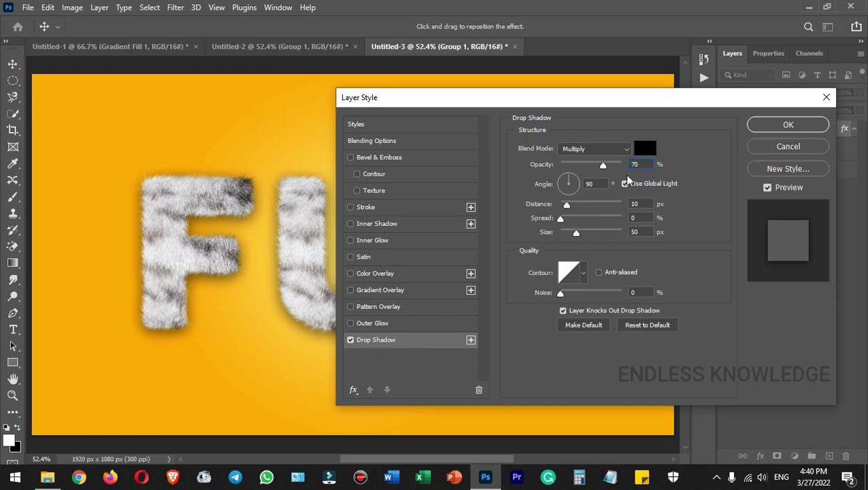
drag(567, 206, 578, 210)
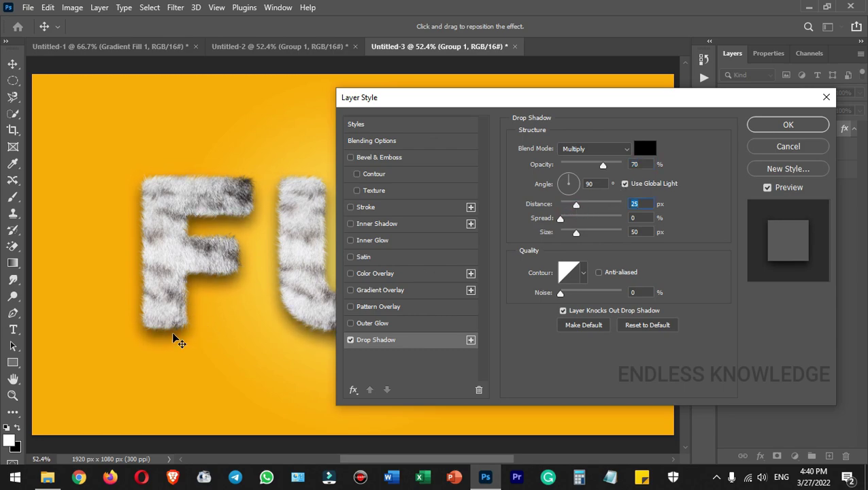
drag(419, 102, 500, 101)
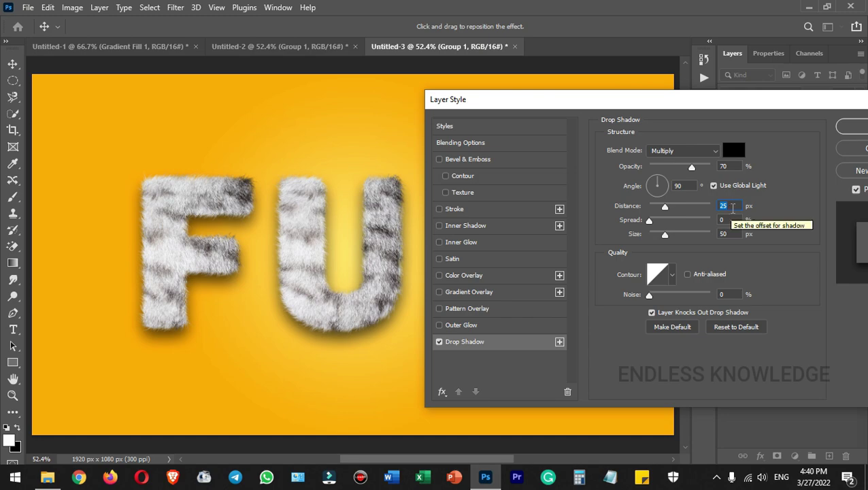
drag(667, 236, 669, 238)
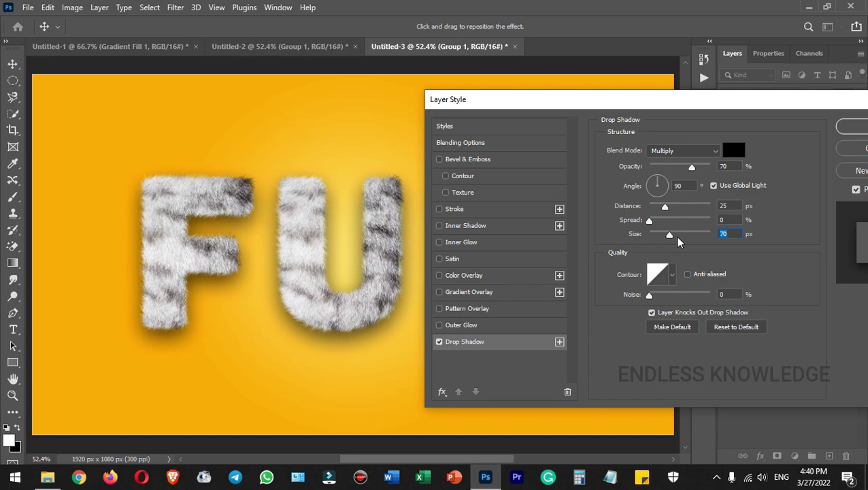
text(50)
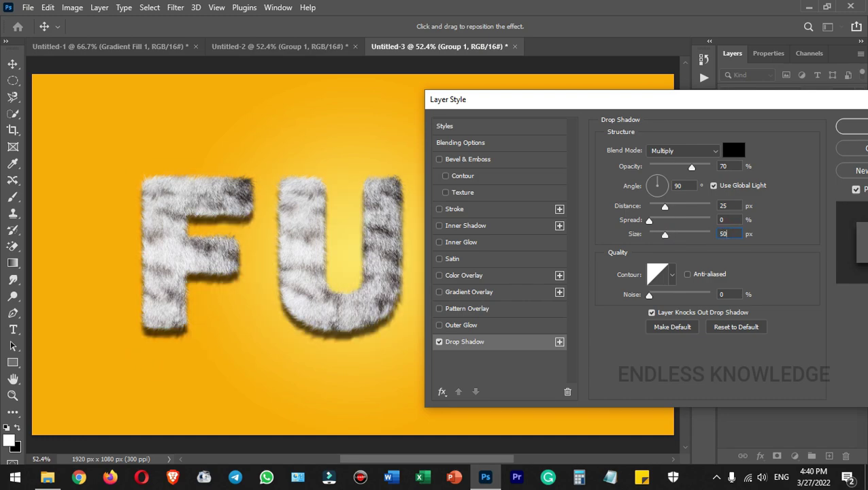
Add a Smooth Inner Bevel to the group with 282% depth, 13 px size and 16 px soften.
click(490, 159)
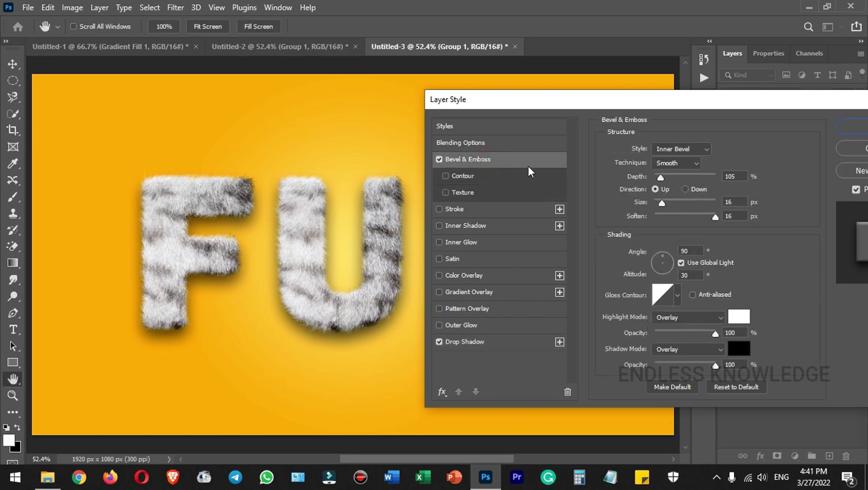
click(672, 149)
click(667, 170)
click(672, 163)
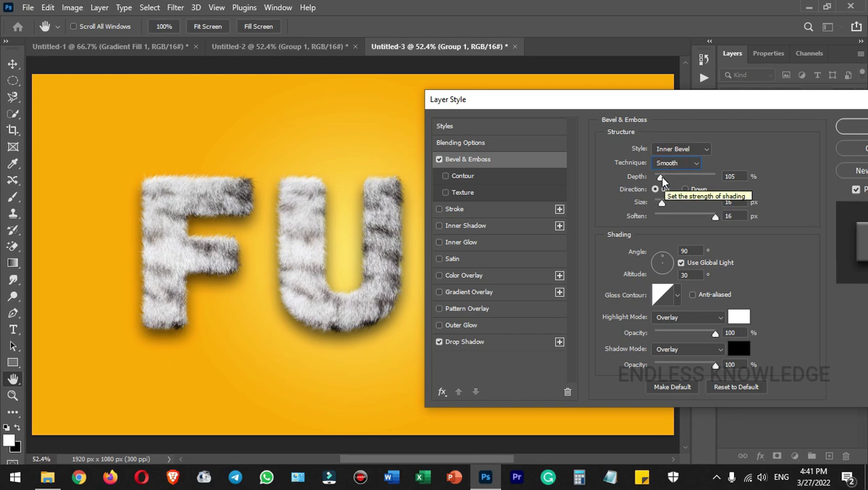
drag(660, 176, 660, 201)
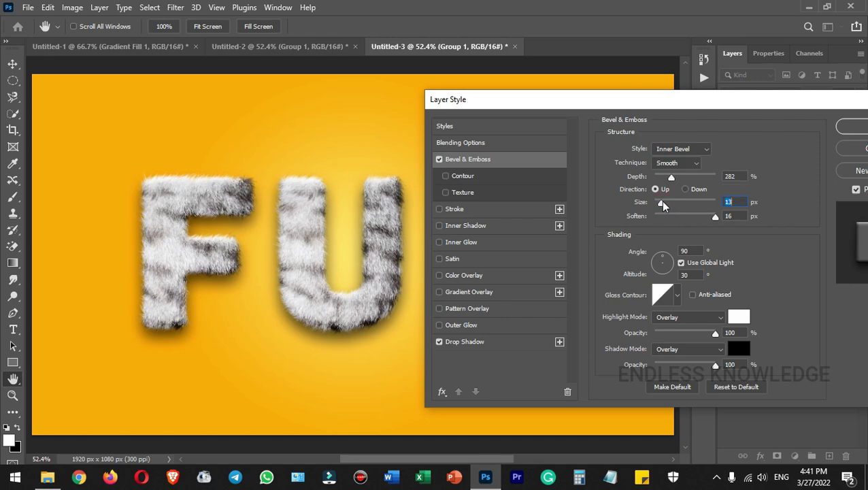
click(726, 216)
drag(738, 219, 614, 235)
drag(630, 104, 587, 92)
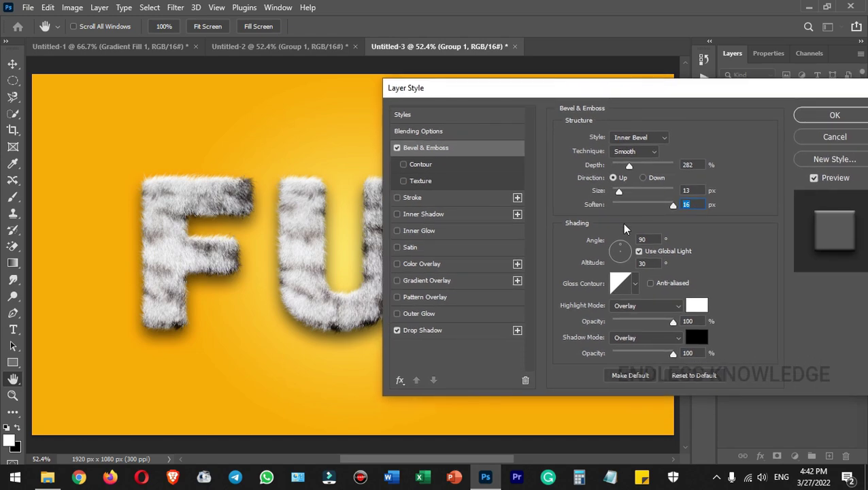
Try a lower bevel shadow opacity, set it back to 100%, and apply the layer style to the group.
click(623, 283)
click(522, 76)
mouse_move(675, 322)
mouse_down()
mouse_move(626, 322)
mouse_move(674, 319)
mouse_up()
click(672, 324)
drag(673, 353, 614, 354)
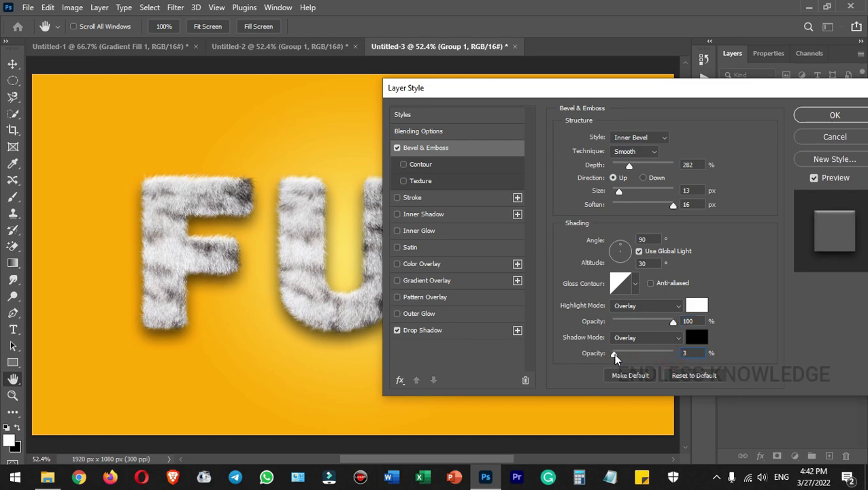
drag(622, 353, 680, 353)
double_click(690, 355)
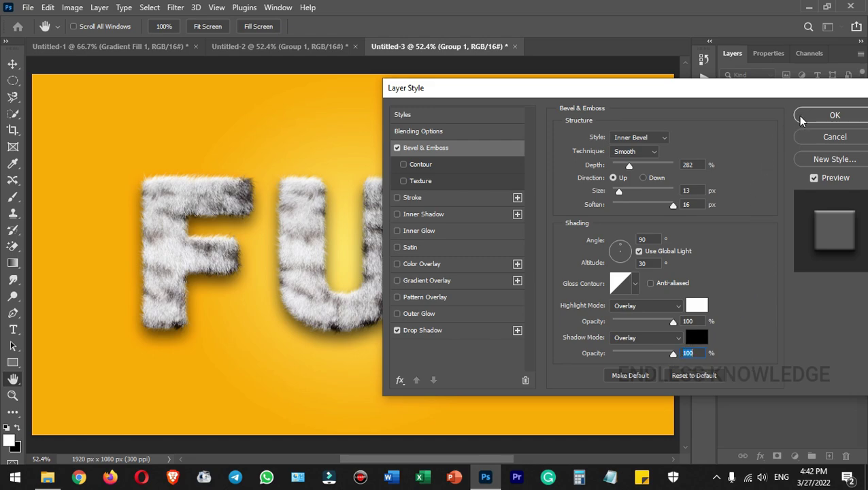
click(833, 115)
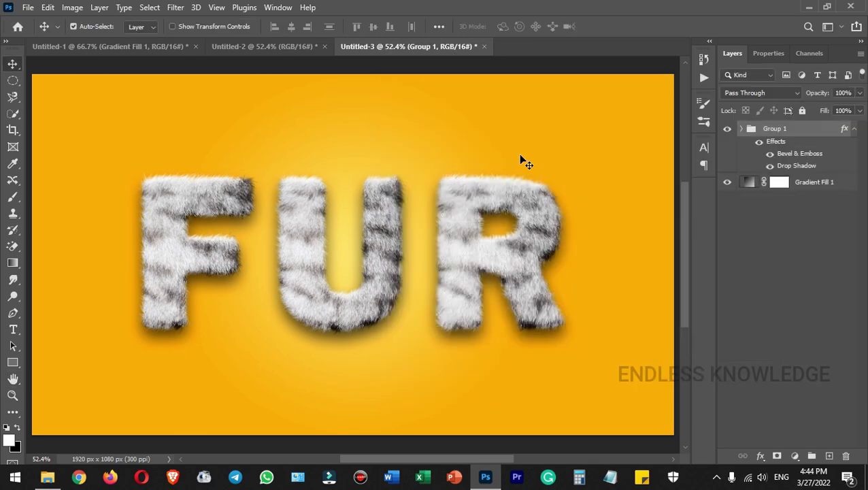